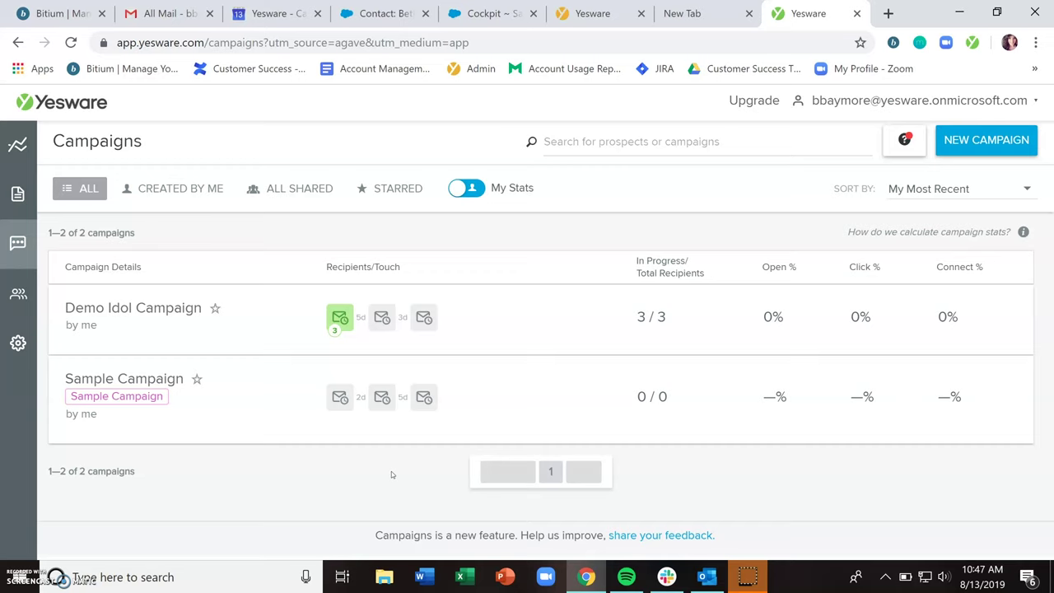
Open the recipient management view of the Demo Idol Campaign.
{"action": "left_click", "coordinate": [621, 145]}
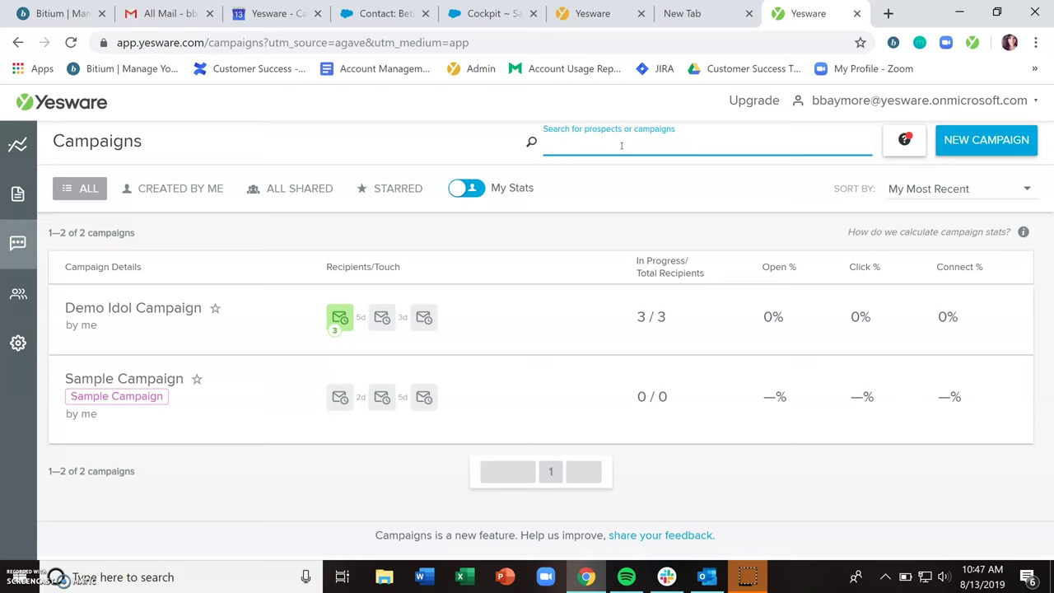
{"action": "left_click", "coordinate": [621, 149]}
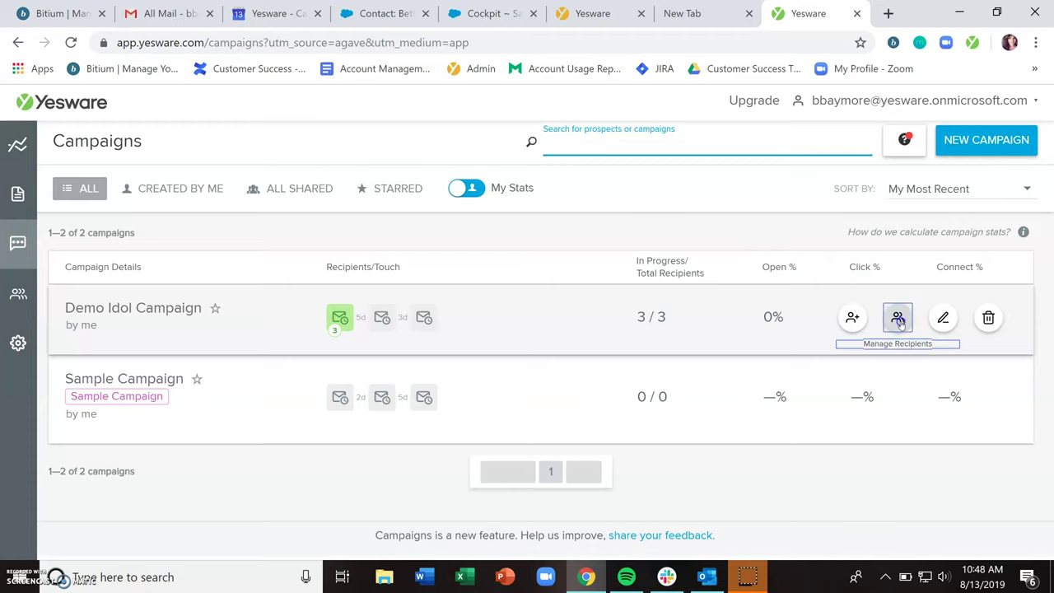
{"action": "left_click", "coordinate": [897, 319]}
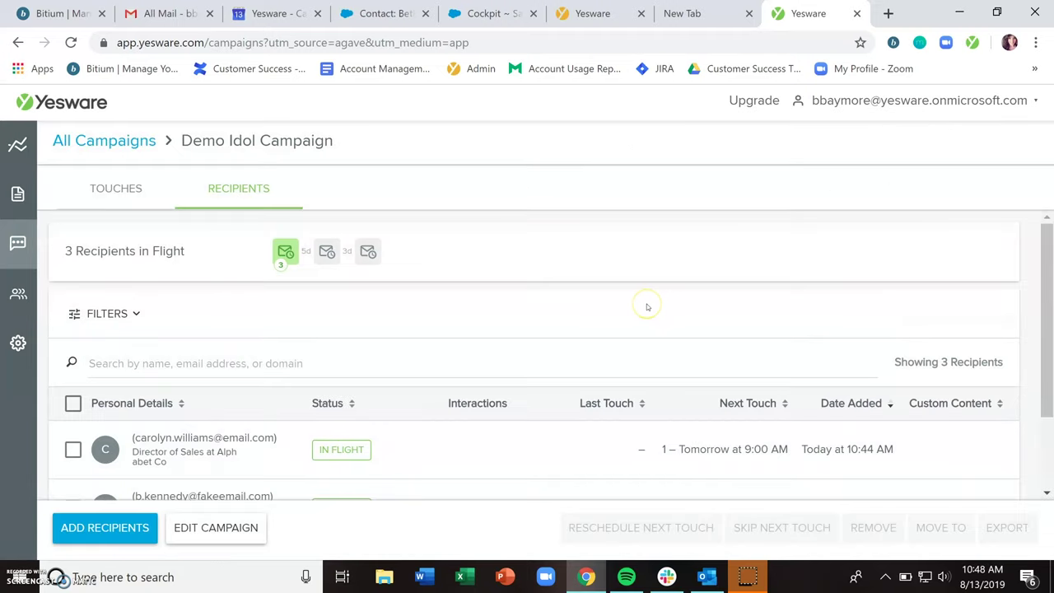
Remove the Director of Sales at Alphabet Co from the campaign's recipients.
{"action": "scroll", "coordinate": [647, 307], "scroll_direction": "down", "scroll_amount": 2}
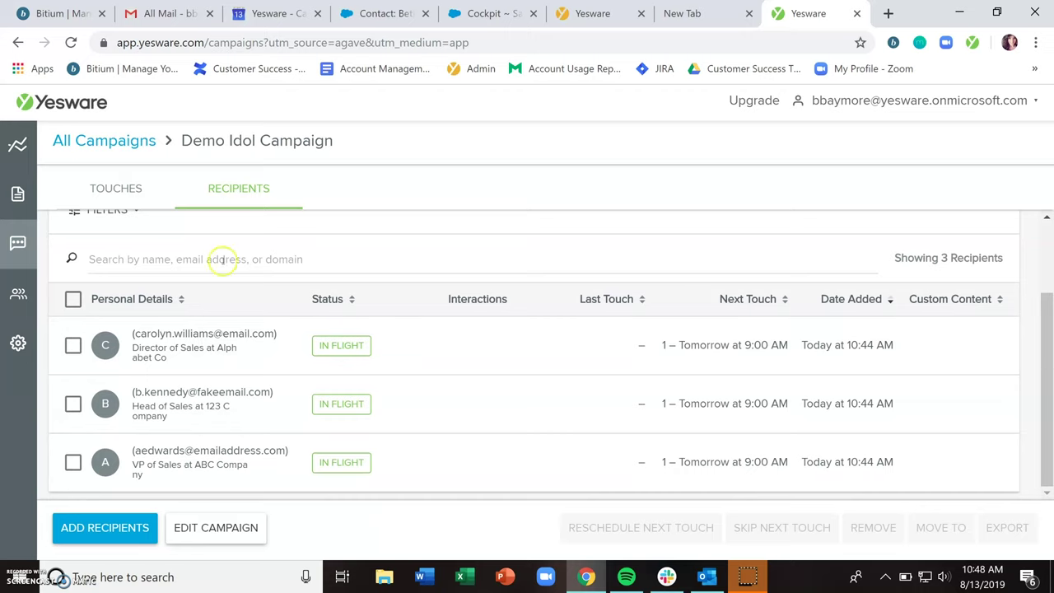
{"action": "left_click", "coordinate": [164, 256]}
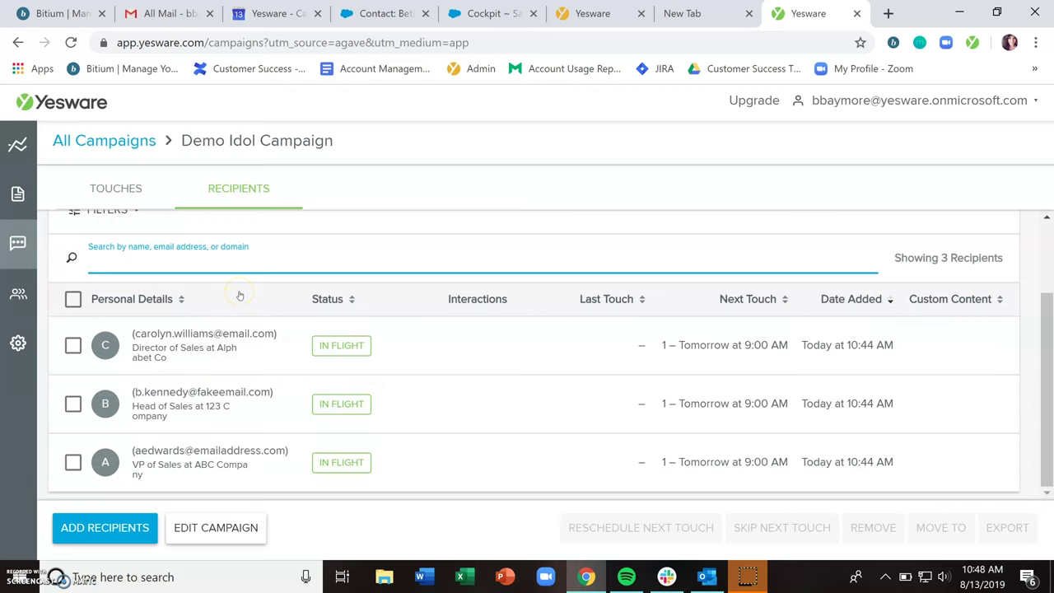
{"action": "left_click", "coordinate": [73, 345]}
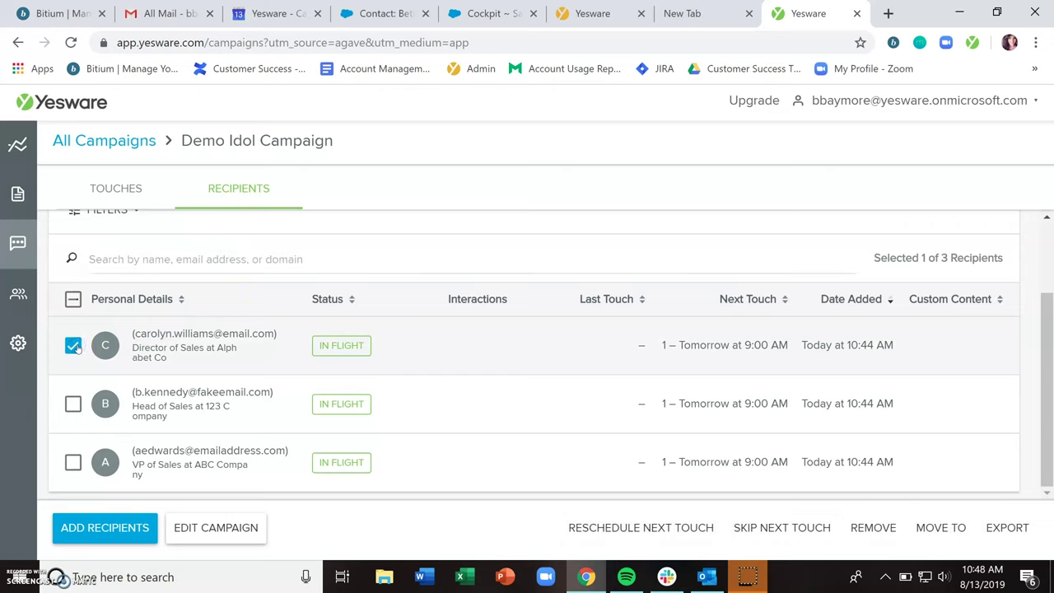
{"action": "left_click", "coordinate": [871, 528]}
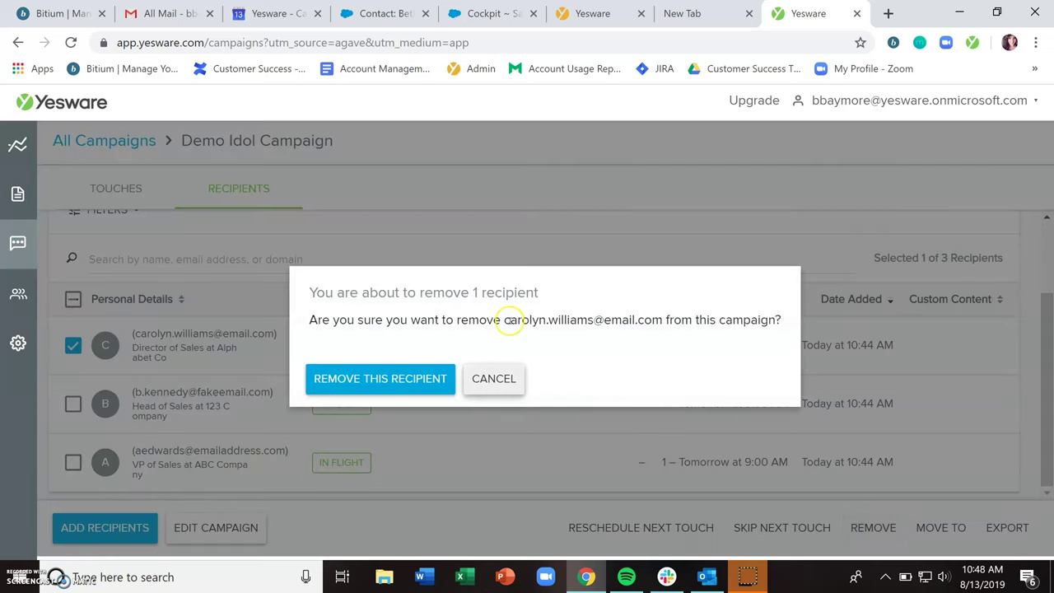
{"action": "left_click", "coordinate": [370, 379]}
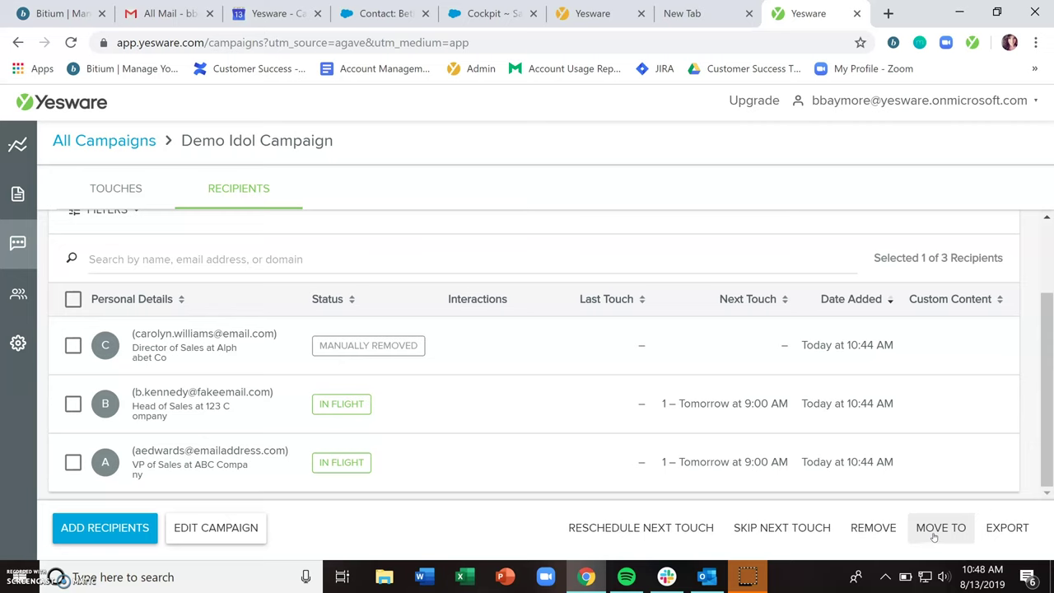
View the campaigns offered as a destination for moving the selected recipient, and close the list without choosing one.
{"action": "left_click", "coordinate": [935, 537]}
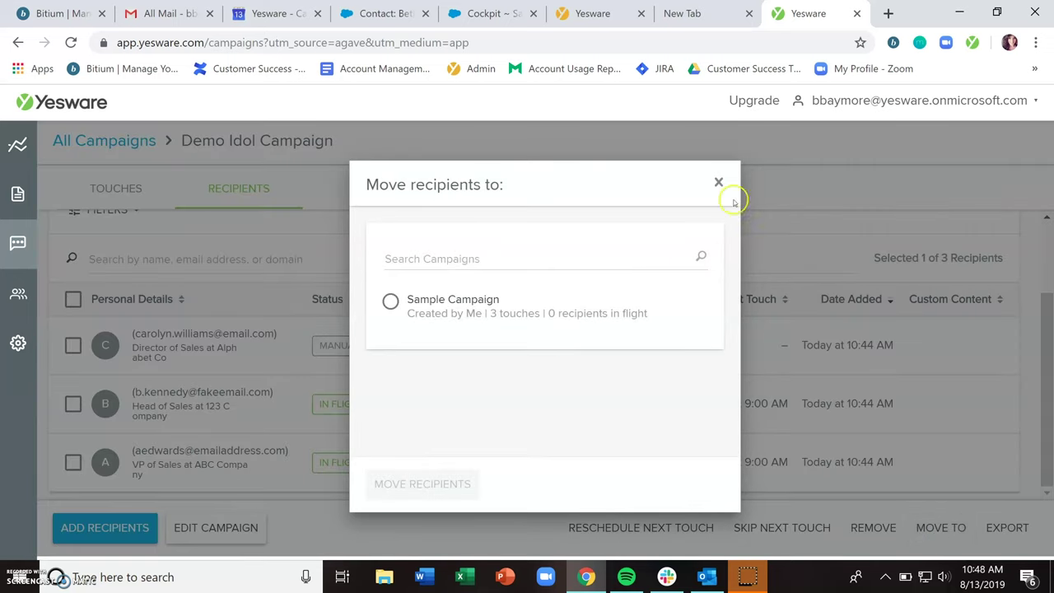
{"action": "left_click", "coordinate": [719, 185]}
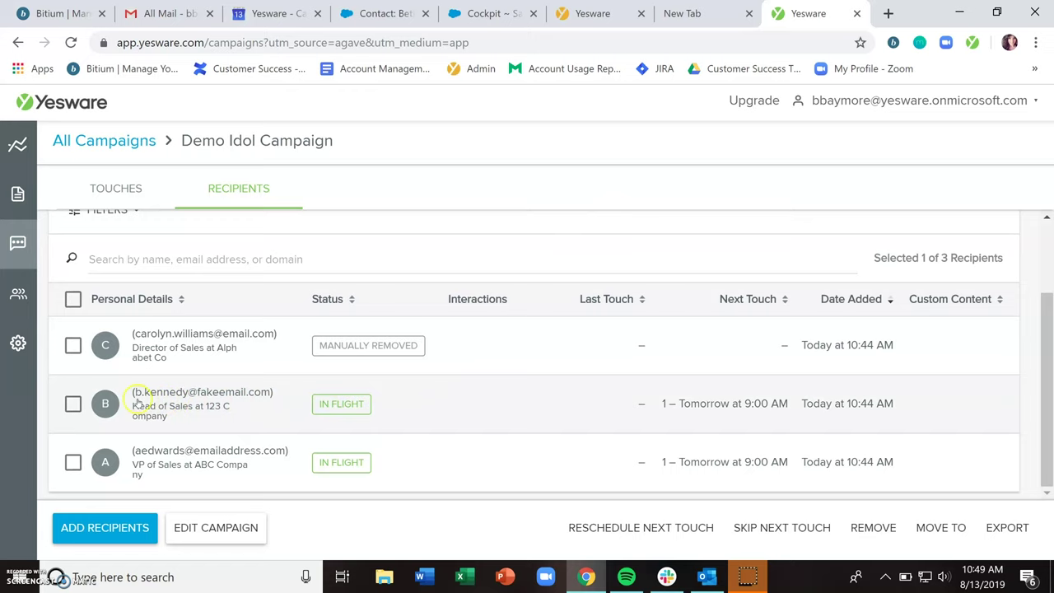
Examine the schedule and email text of all three touches for the Head of Sales at 123 Company.
{"action": "left_click", "coordinate": [453, 413]}
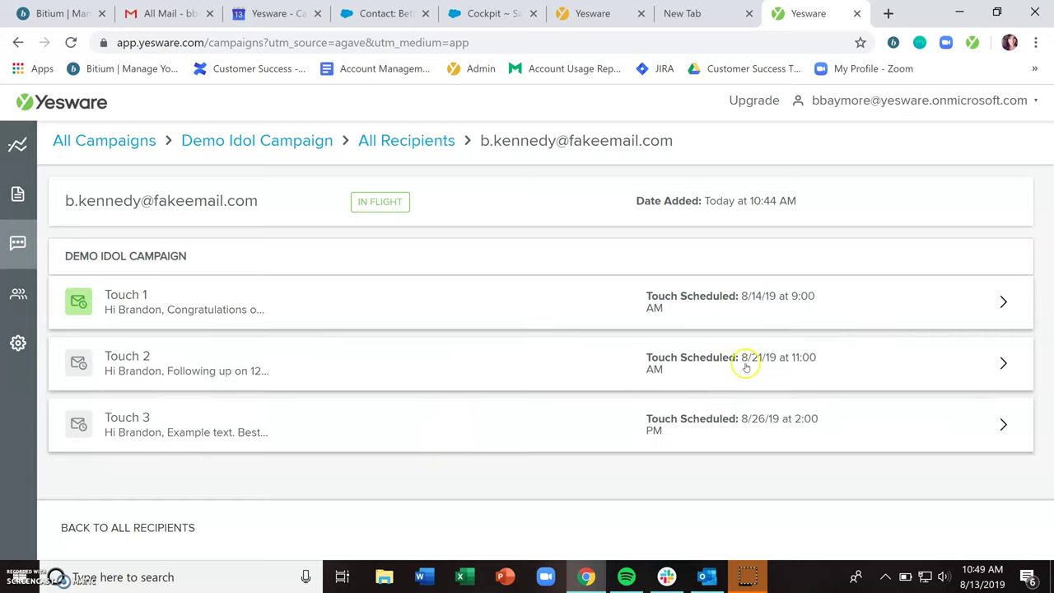
{"action": "left_click", "coordinate": [470, 311]}
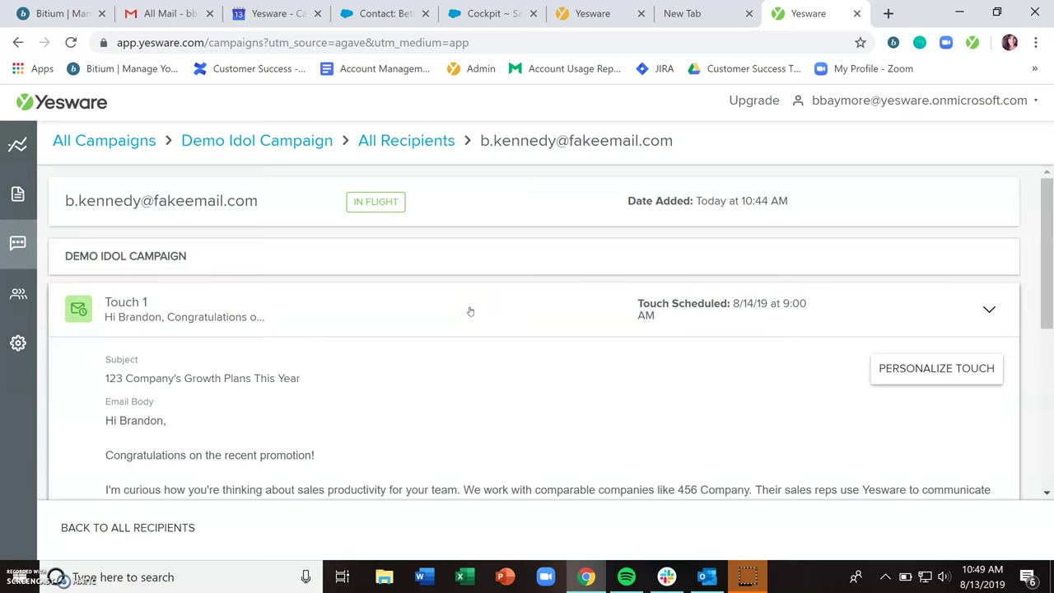
{"action": "scroll", "coordinate": [470, 310], "scroll_direction": "down", "scroll_amount": 3}
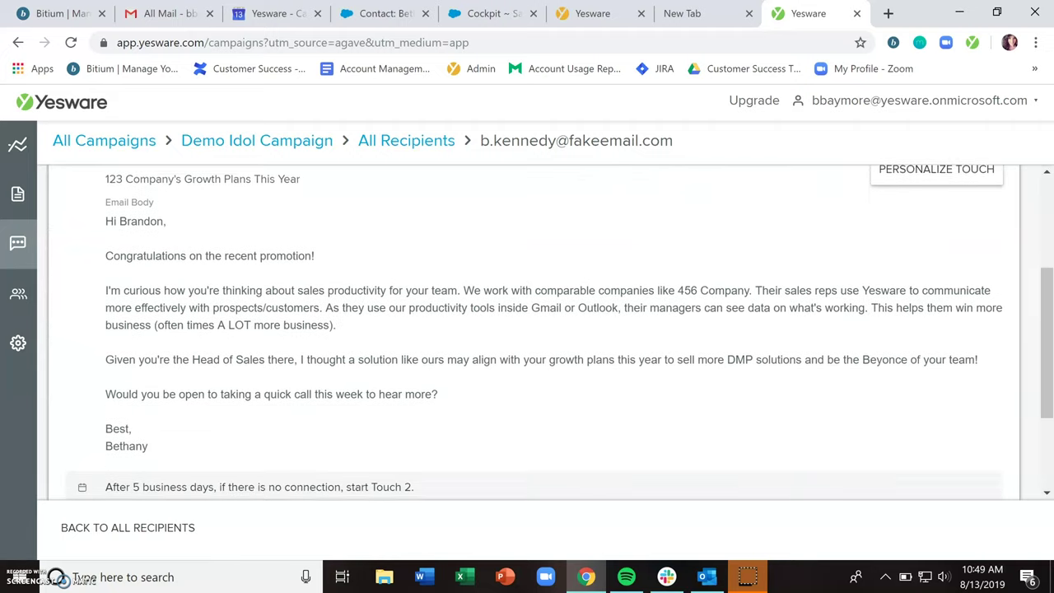
{"action": "scroll", "coordinate": [527, 329], "scroll_direction": "down", "scroll_amount": 2}
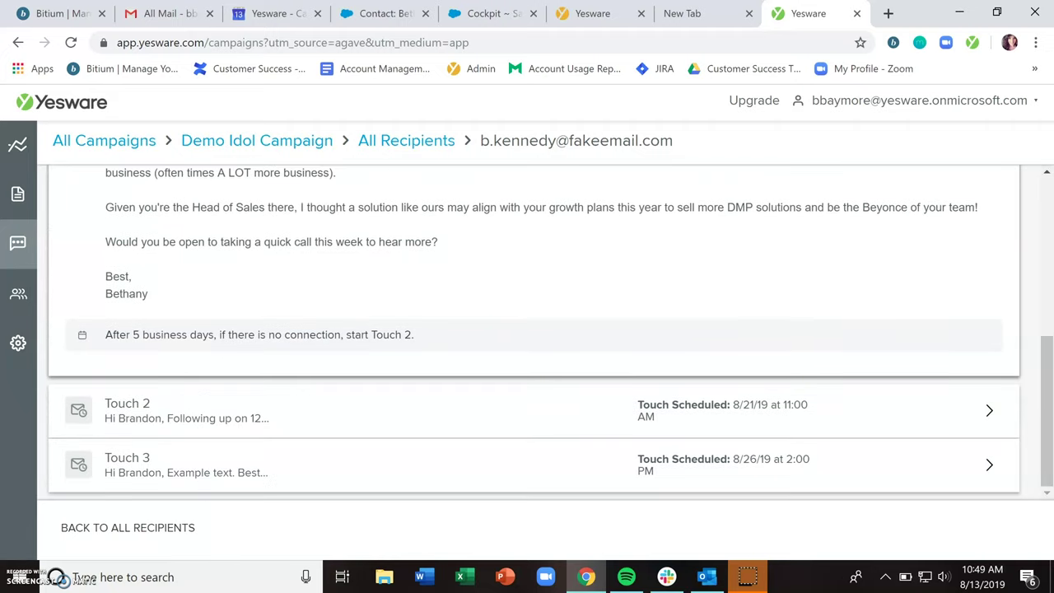
{"action": "left_click", "coordinate": [493, 411]}
{"action": "scroll", "coordinate": [494, 410], "scroll_direction": "down", "scroll_amount": 2}
{"action": "scroll", "coordinate": [527, 329], "scroll_direction": "down", "scroll_amount": 2}
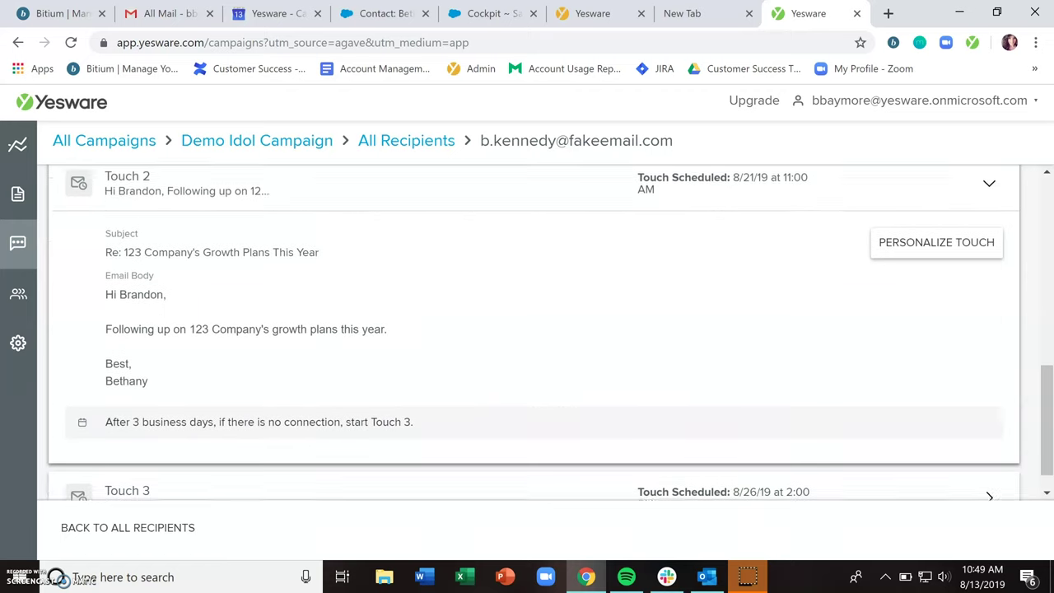
{"action": "scroll", "coordinate": [527, 329], "scroll_direction": "down", "scroll_amount": 2}
{"action": "scroll", "coordinate": [527, 329], "scroll_direction": "down", "scroll_amount": 1}
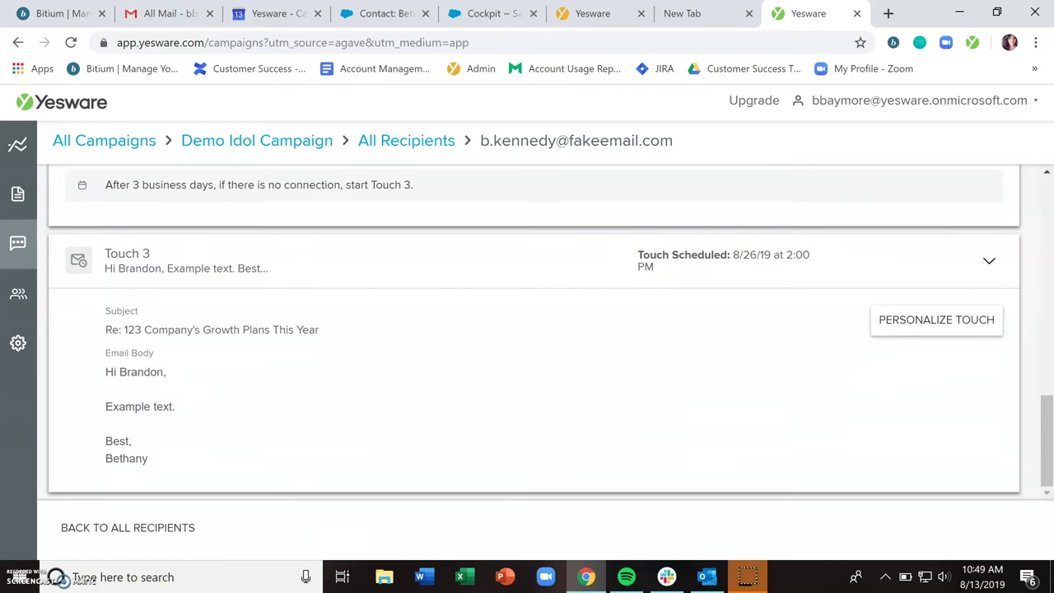
Personalize this recipient's Touch 3 by adding the paragraph "Extra personalization" below "Example text.", and save it.
{"action": "left_click", "coordinate": [920, 329]}
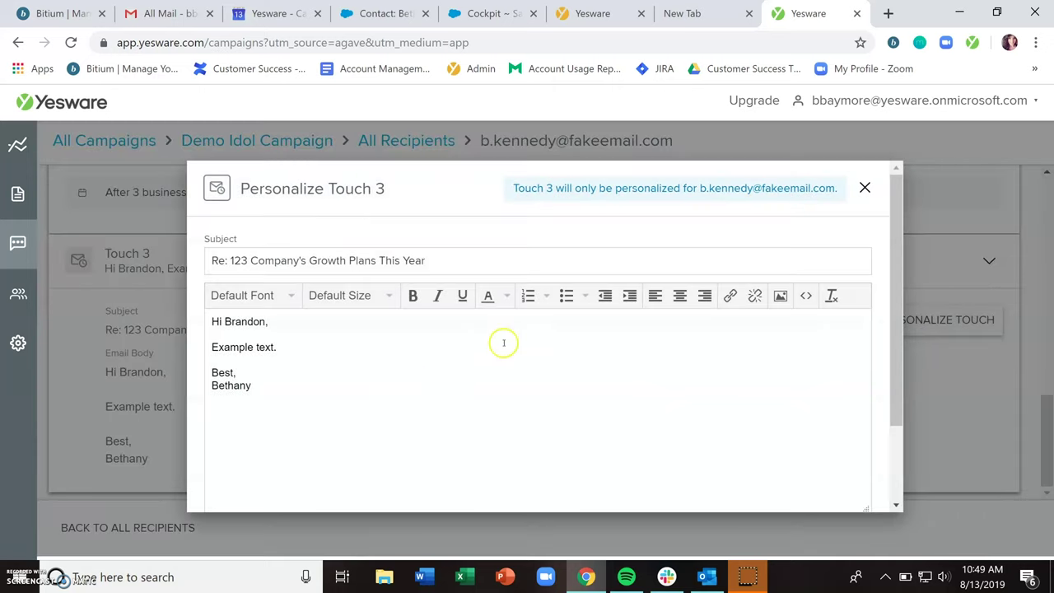
{"action": "left_click", "coordinate": [335, 350]}
{"action": "key", "text": "Return"}
{"action": "key", "text": "Return"}
{"action": "type", "text": "E"}
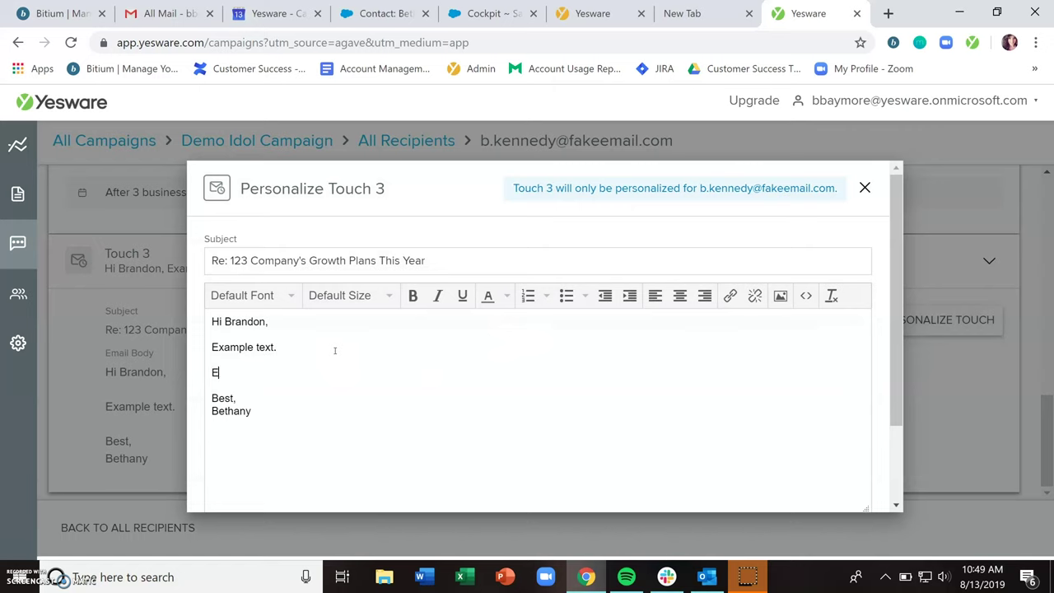
{"action": "type", "text": "xtra personal"}
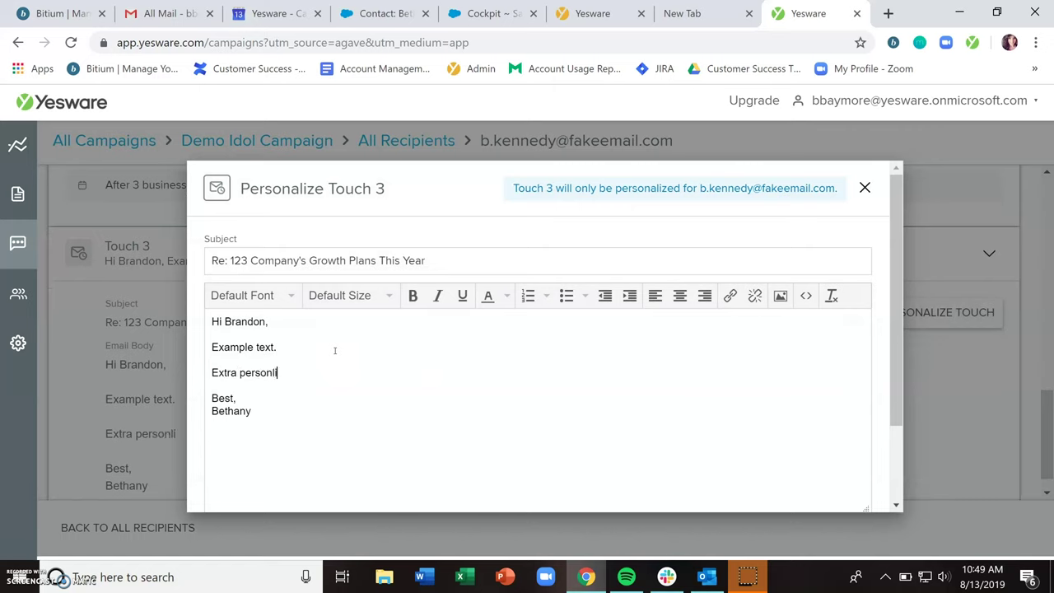
{"action": "type", "text": "izattion"}
{"action": "key", "text": "BackSpace"}
{"action": "key", "text": "BackSpace"}
{"action": "key", "text": "BackSpace"}
{"action": "type", "text": "tion"}
{"action": "key", "text": "BackSpace"}
{"action": "key", "text": "BackSpace"}
{"action": "key", "text": "BackSpace"}
{"action": "key", "text": "BackSpace"}
{"action": "type", "text": "ion"}
{"action": "scroll", "coordinate": [335, 351], "scroll_direction": "down", "scroll_amount": 2}
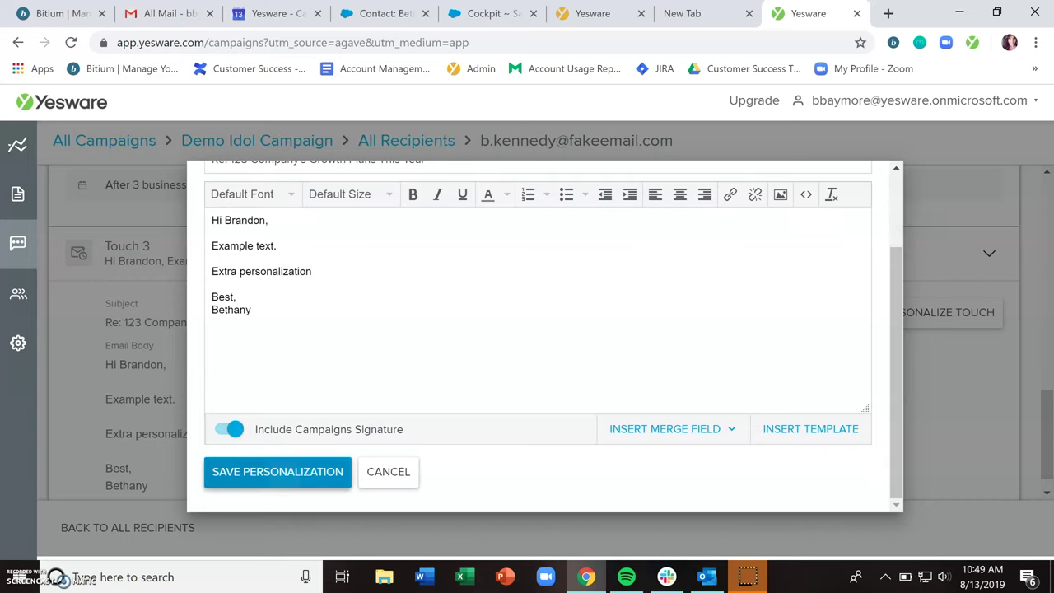
{"action": "left_click", "coordinate": [277, 471]}
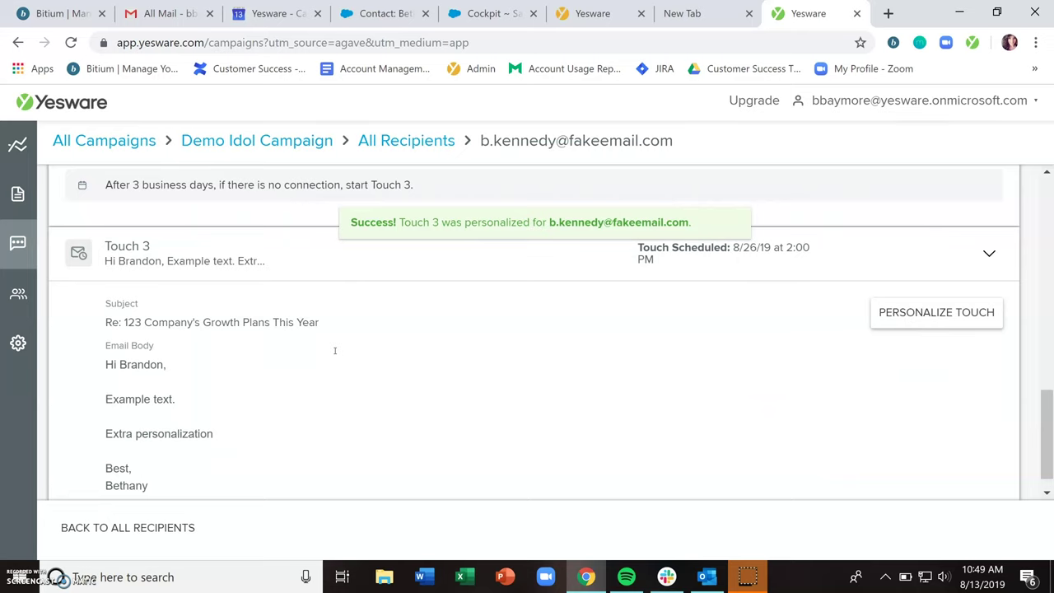
Return to all recipients and check the Touch 3 email text for the VP of Sales at ABC Company.
{"action": "left_click", "coordinate": [395, 140]}
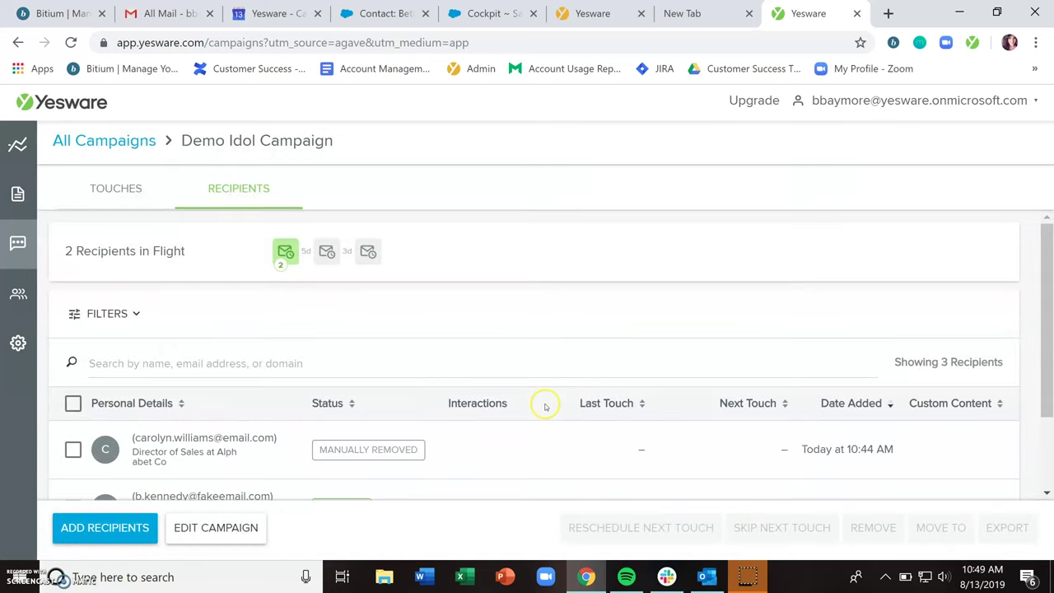
{"action": "scroll", "coordinate": [545, 406], "scroll_direction": "down", "scroll_amount": 2}
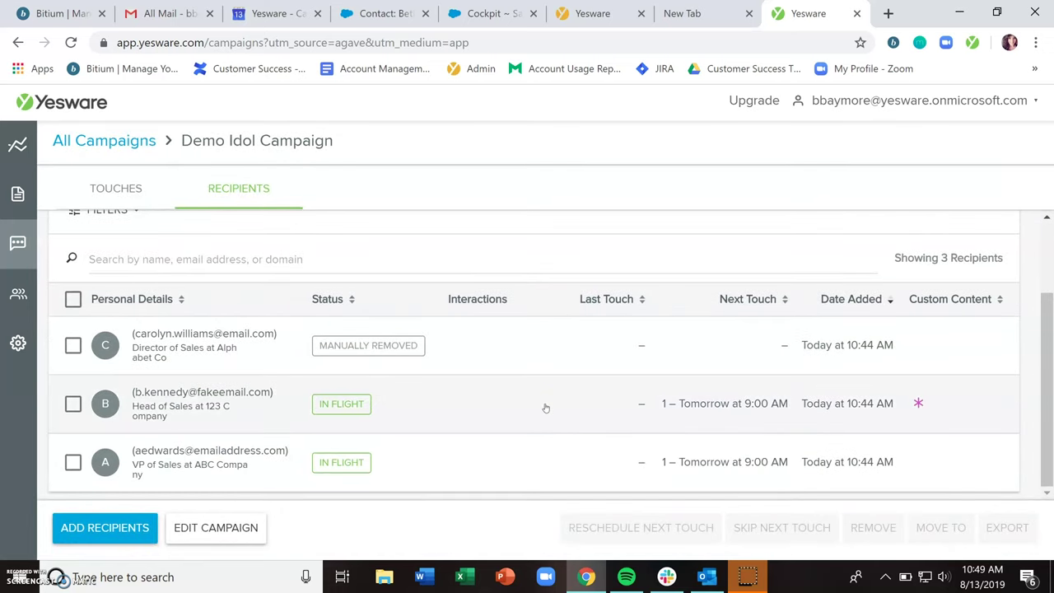
{"action": "left_click", "coordinate": [448, 465]}
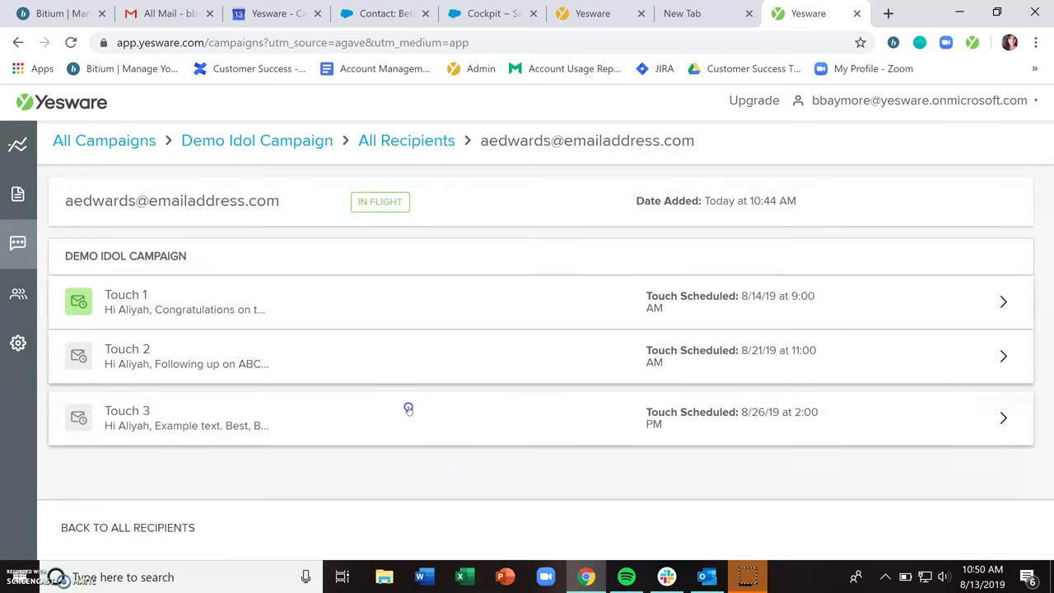
{"action": "left_click", "coordinate": [407, 407]}
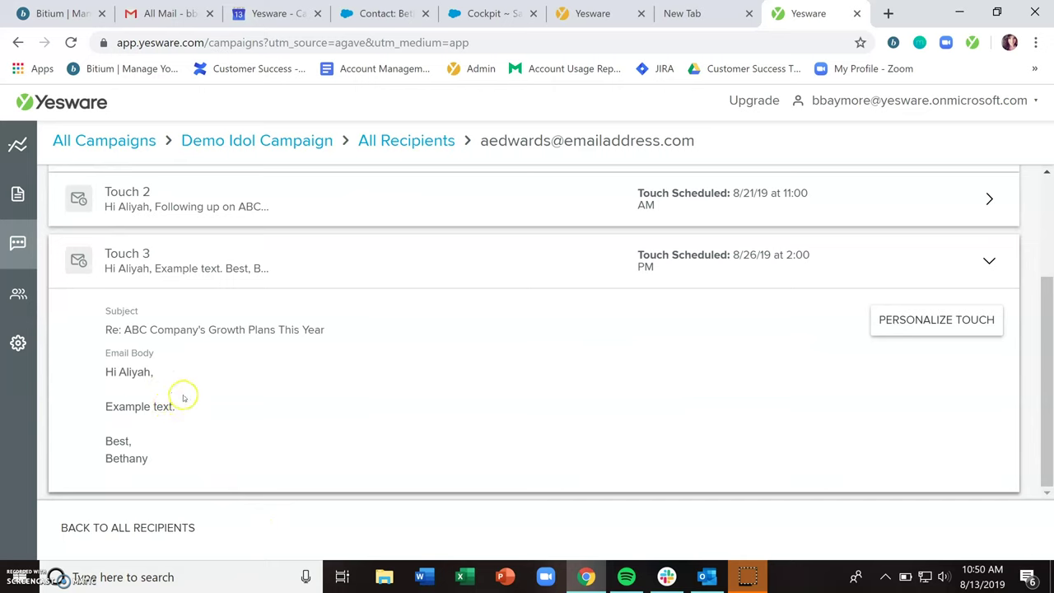
Go back to the full recipient list and examine the Custom Content column.
{"action": "left_click", "coordinate": [387, 140]}
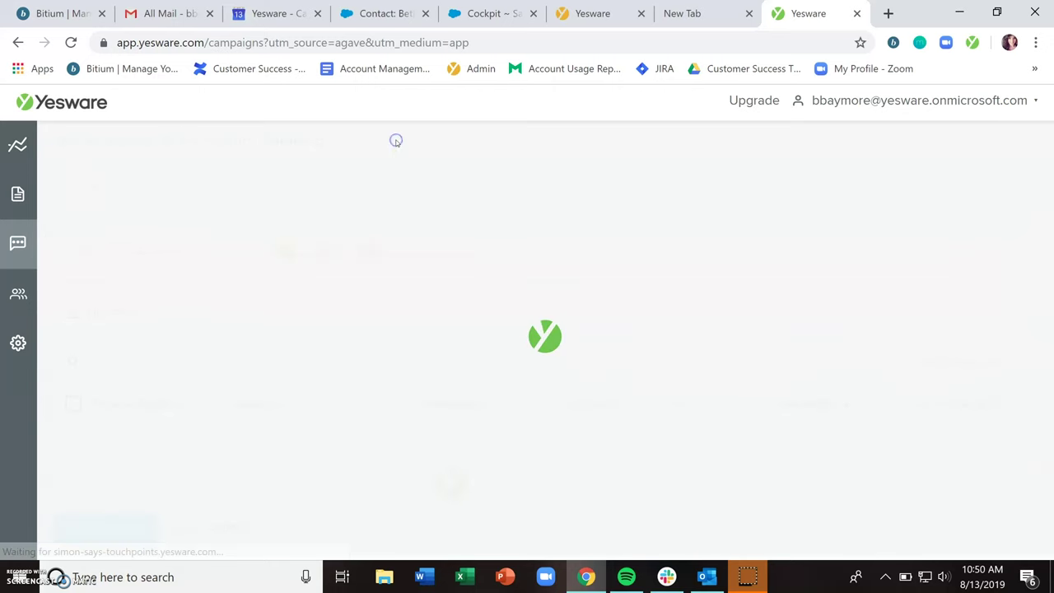
{"action": "scroll", "coordinate": [590, 316], "scroll_direction": "down", "scroll_amount": 2}
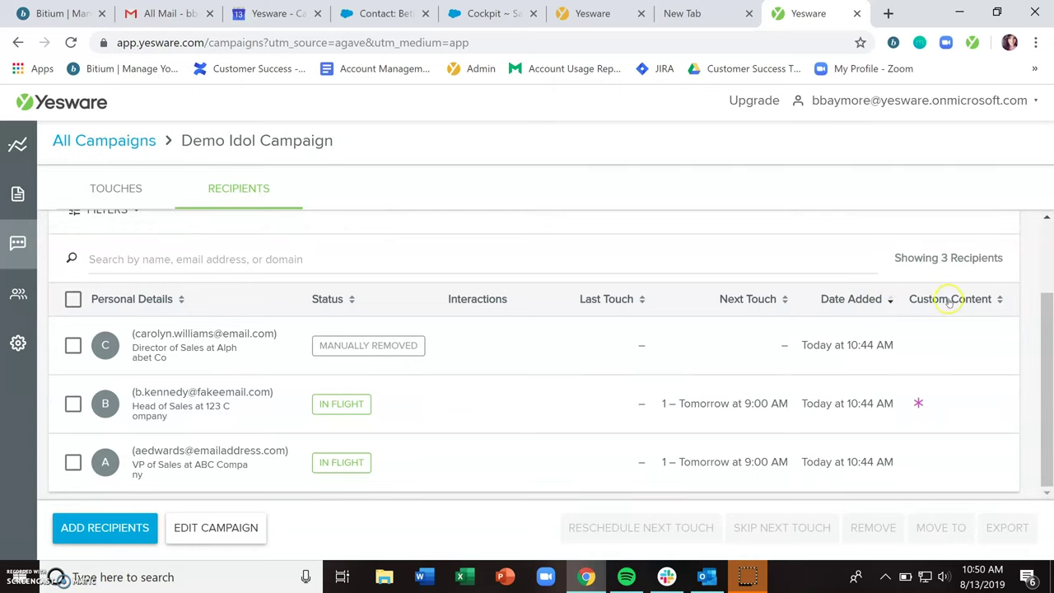
{"action": "mouse_move", "coordinate": [918, 404]}
Set the recipient filter to Clicked On Touch 2, and clear that filter selection.
{"action": "scroll", "coordinate": [464, 249], "scroll_direction": "up", "scroll_amount": 2}
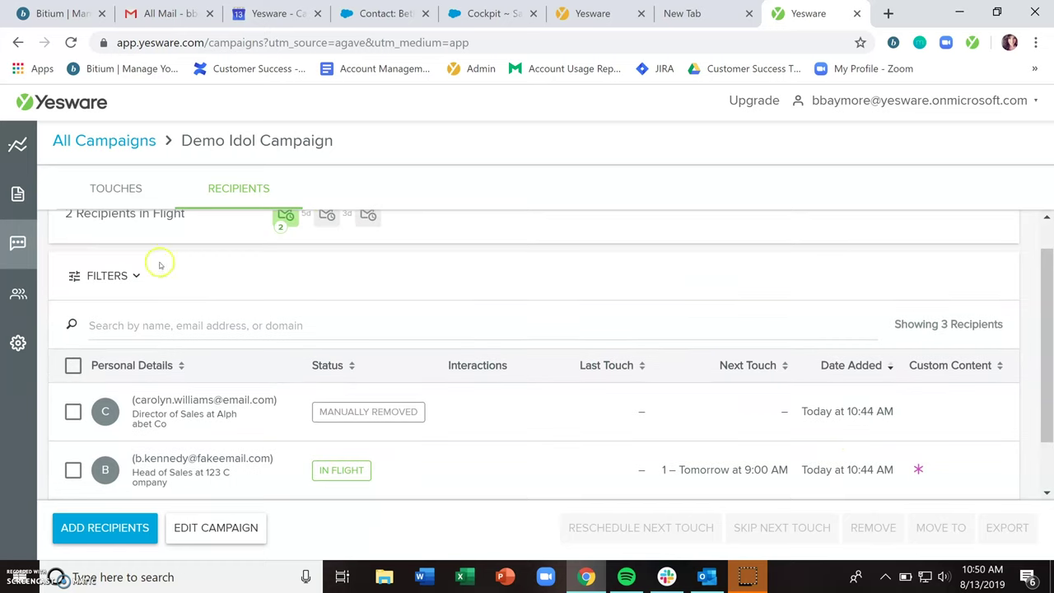
{"action": "left_click", "coordinate": [133, 275]}
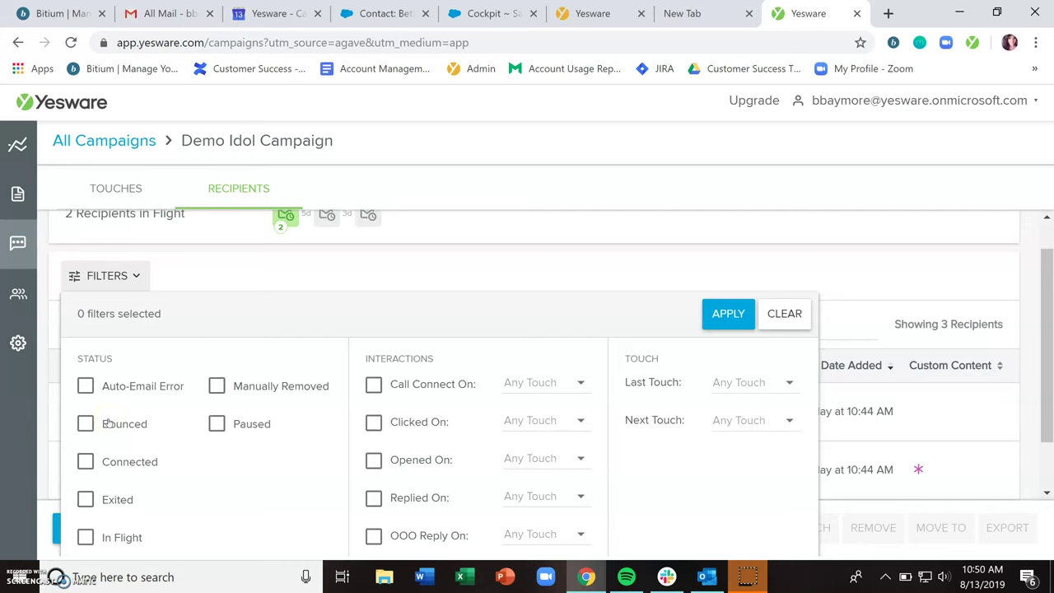
{"action": "left_click", "coordinate": [373, 422]}
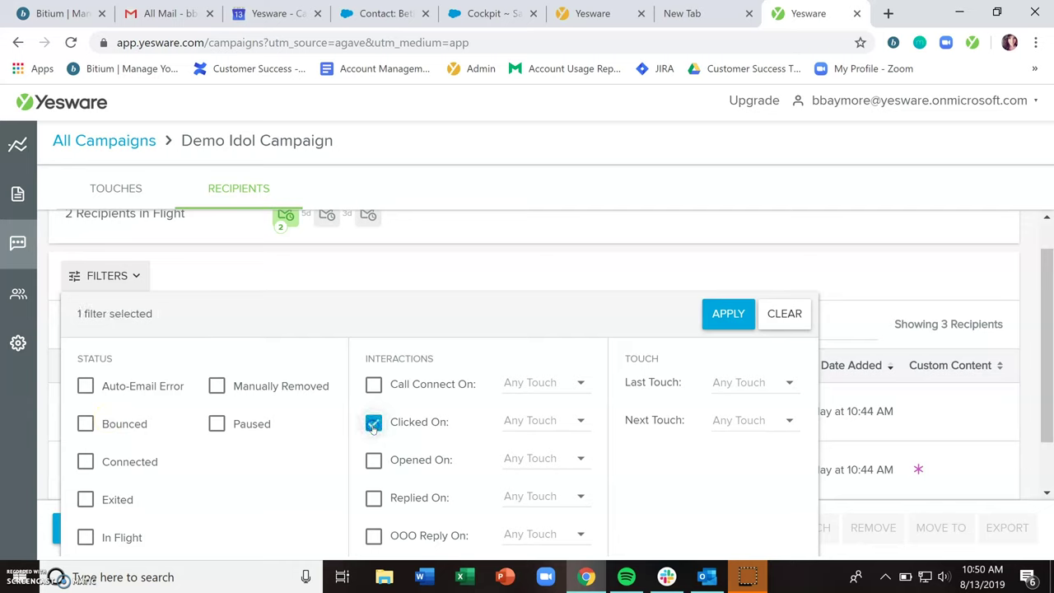
{"action": "left_click", "coordinate": [580, 422]}
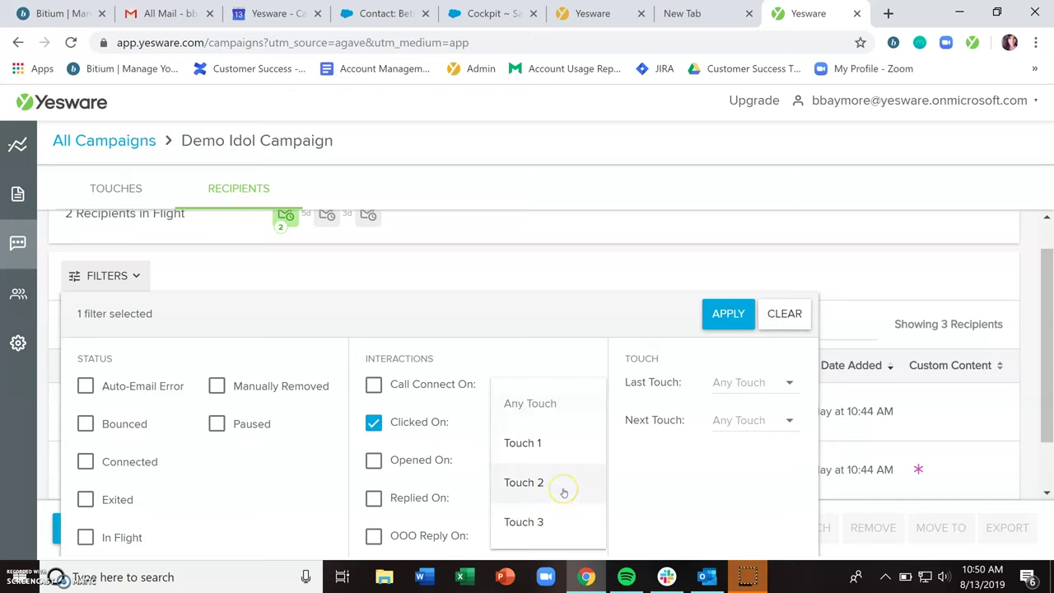
{"action": "left_click", "coordinate": [561, 489]}
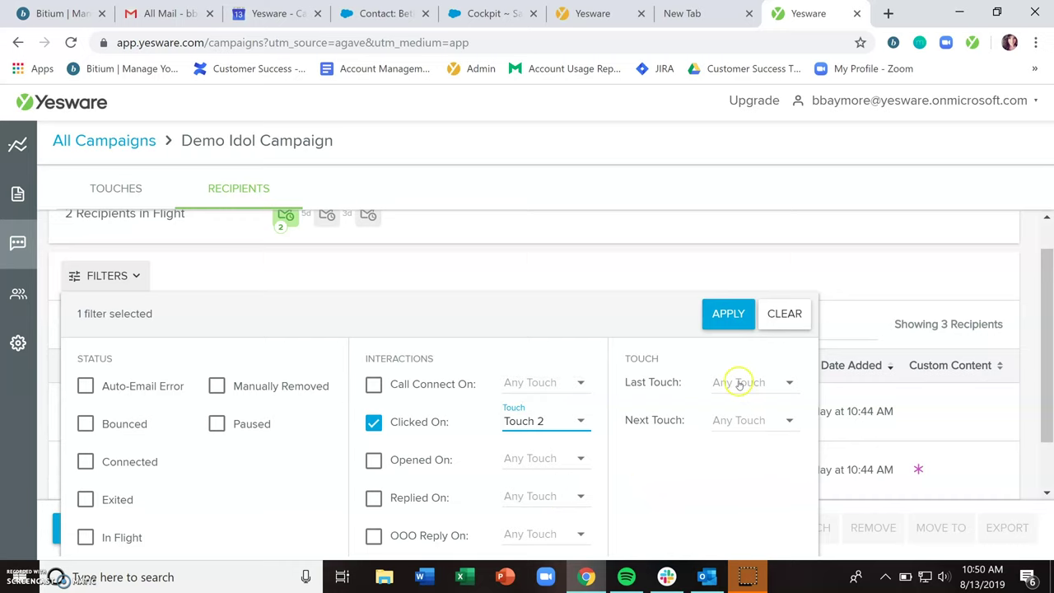
{"action": "left_click", "coordinate": [792, 318]}
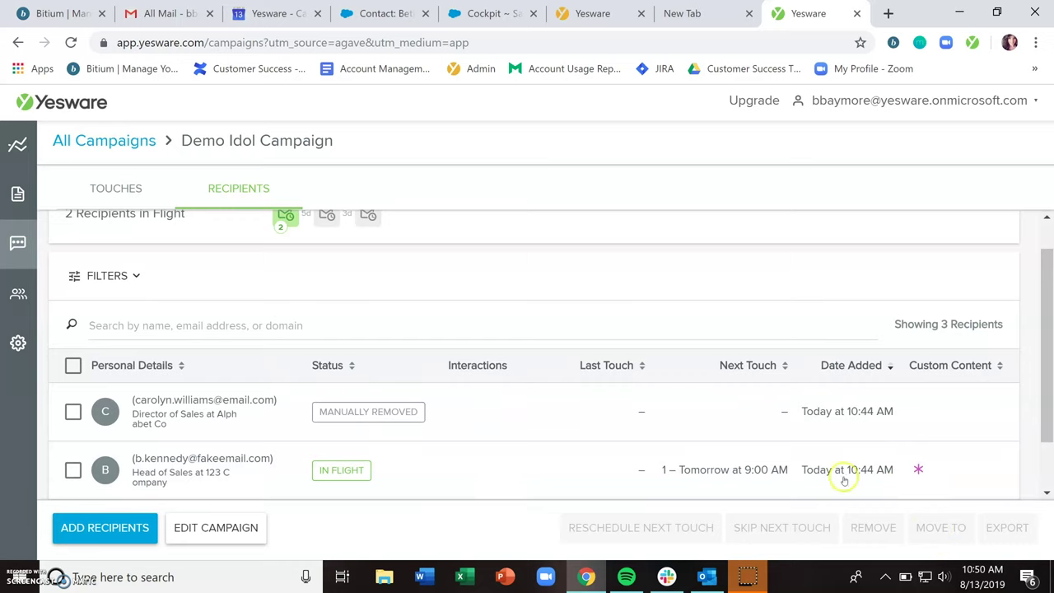
Try the Connected status filter without applying it, and review the statuses in the recipient list.
{"action": "left_click", "coordinate": [140, 277]}
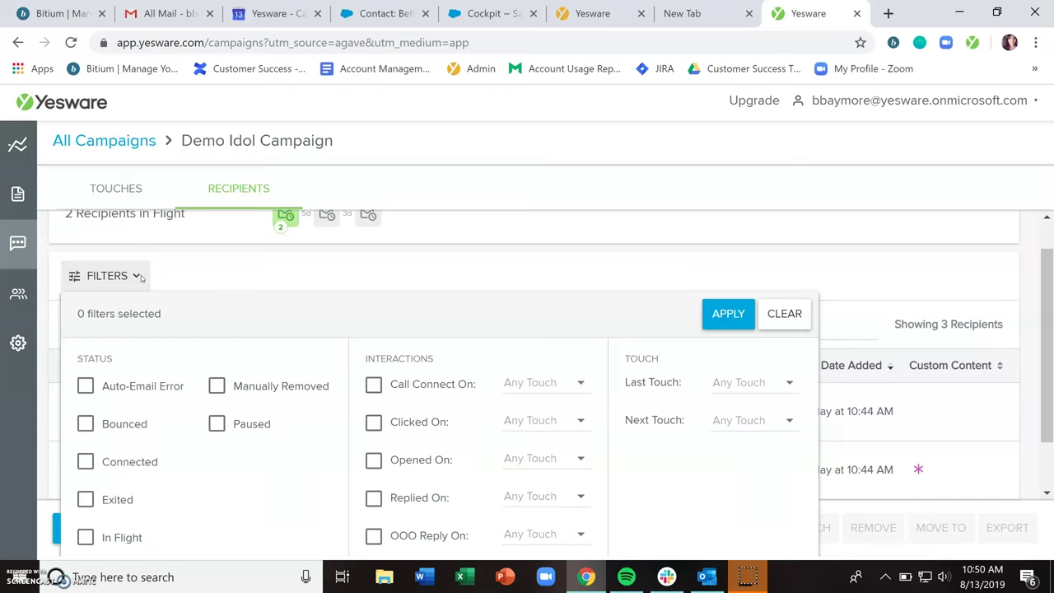
{"action": "left_click", "coordinate": [85, 462]}
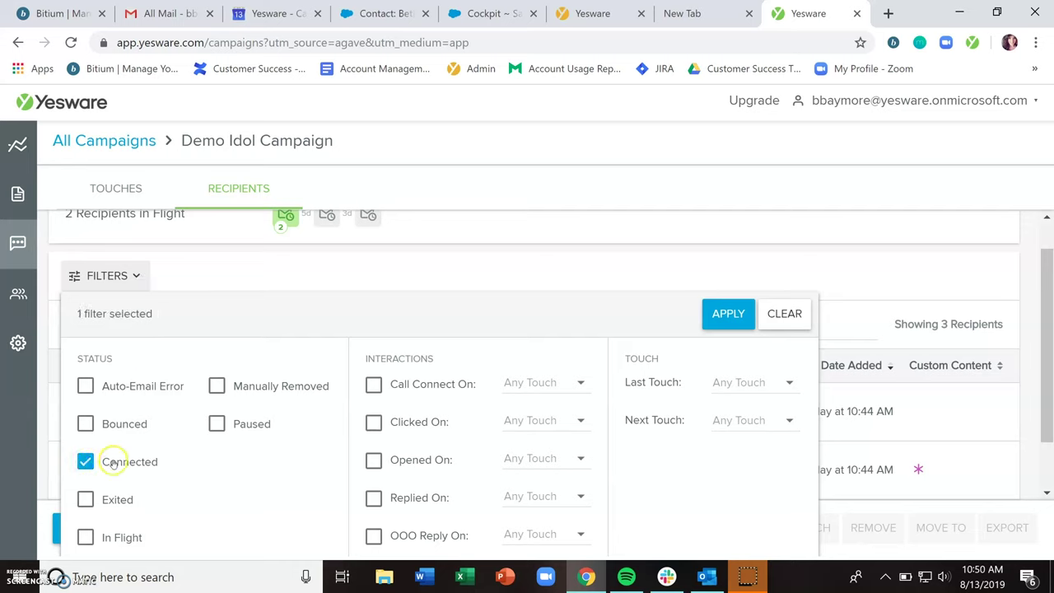
{"action": "left_click", "coordinate": [86, 462]}
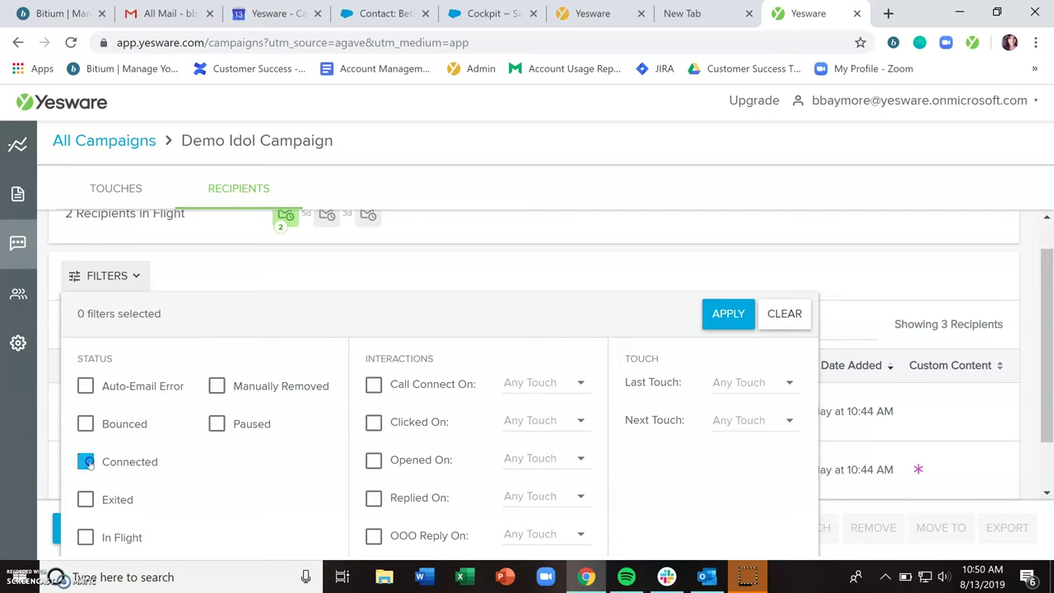
{"action": "left_click", "coordinate": [132, 278]}
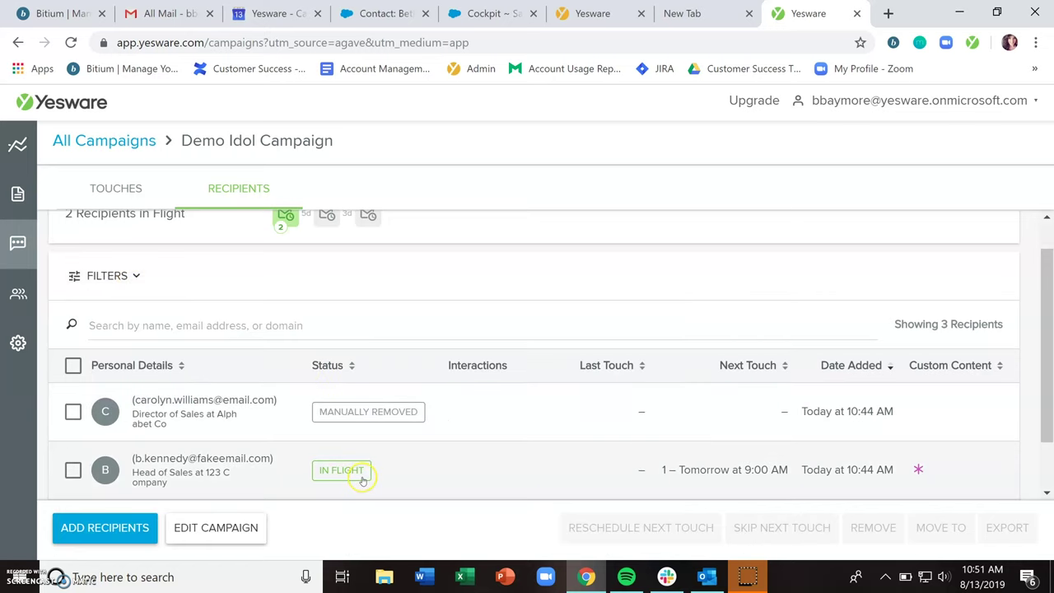
{"action": "scroll", "coordinate": [362, 480], "scroll_direction": "down", "scroll_amount": 2}
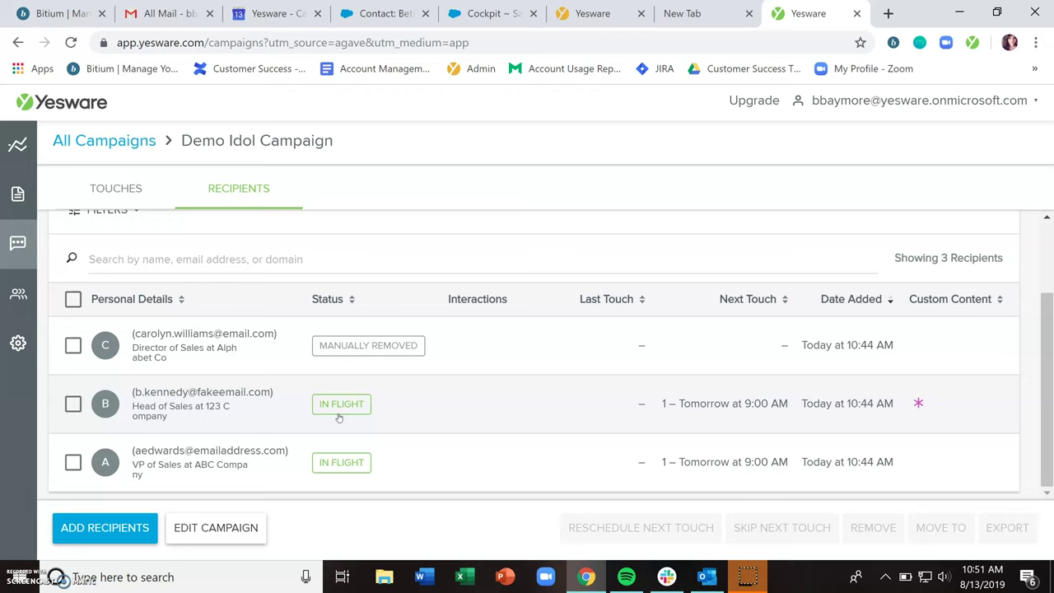
{"action": "left_click", "coordinate": [368, 344]}
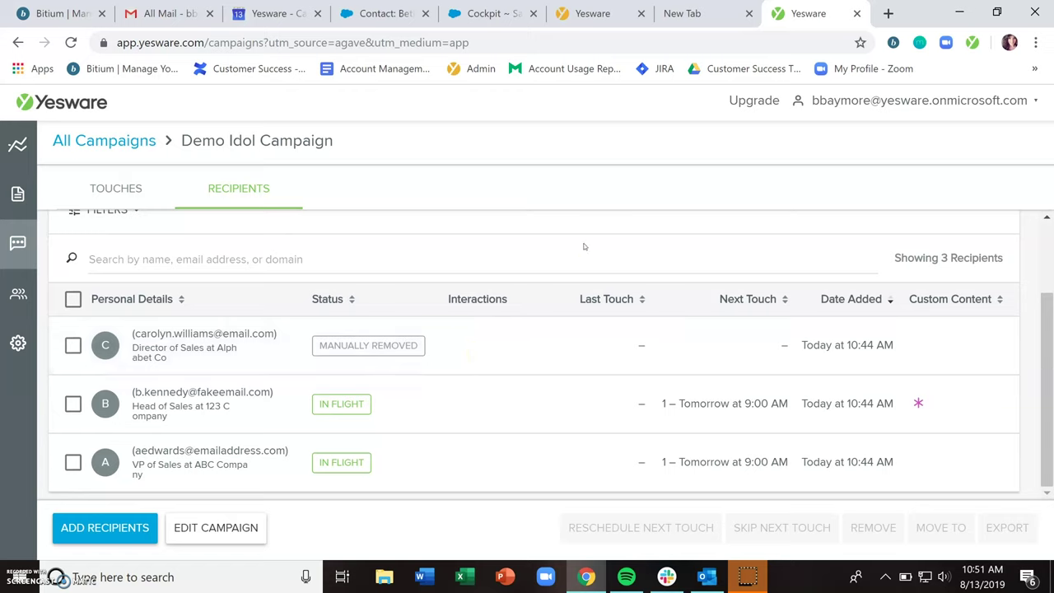
View the Add Recipients page from the recipient list, and exit to all campaigns without starting the campaign.
{"action": "left_click", "coordinate": [106, 531]}
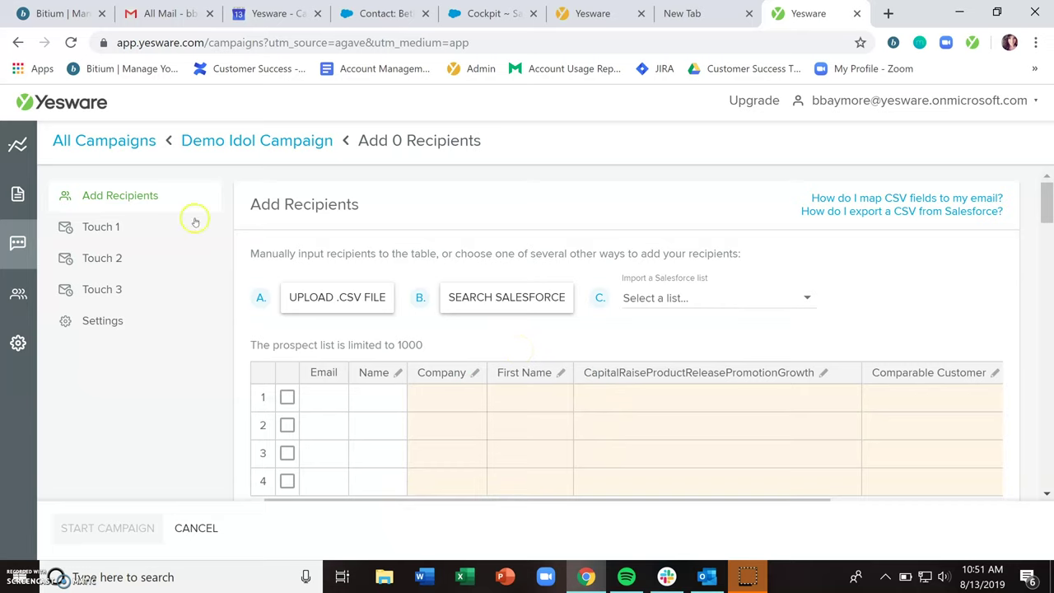
{"action": "left_click", "coordinate": [115, 147]}
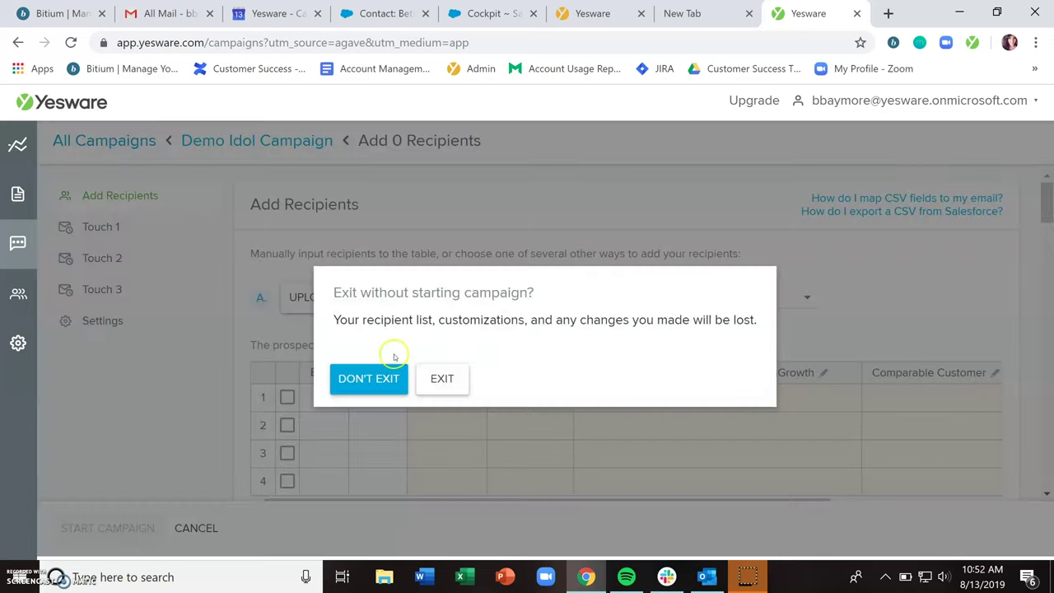
{"action": "left_click", "coordinate": [441, 379]}
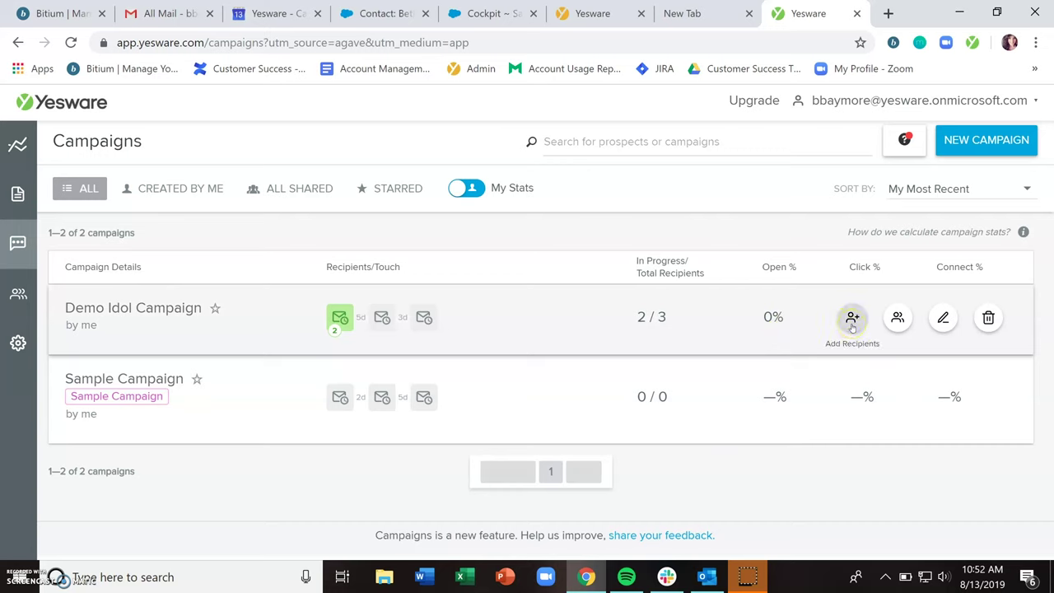
View the Add Recipients page for the Demo Idol Campaign directly from the campaign list, and exit back to all campaigns.
{"action": "left_click", "coordinate": [853, 317]}
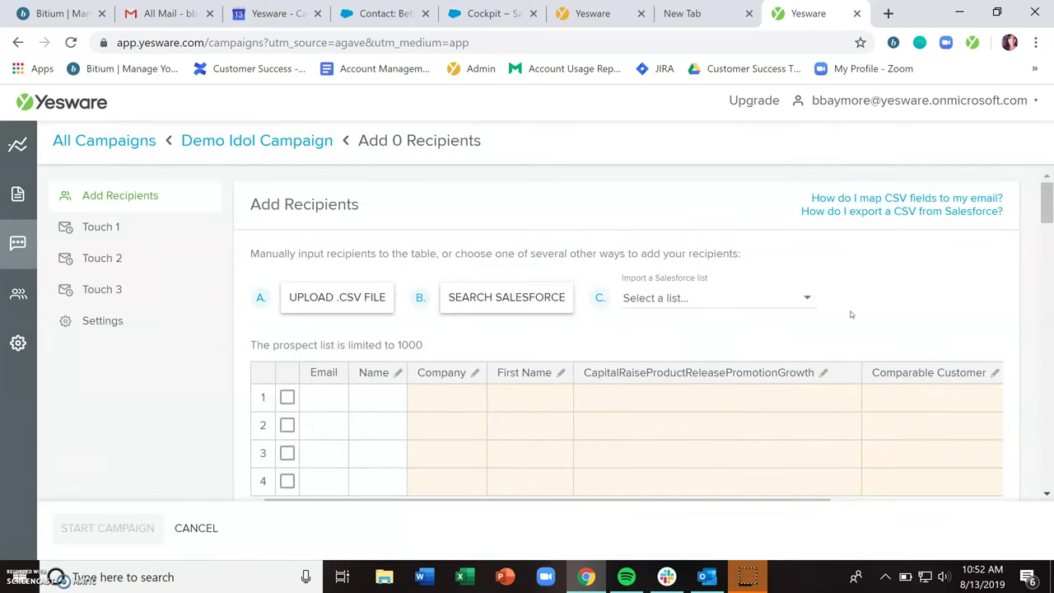
{"action": "left_click", "coordinate": [136, 143]}
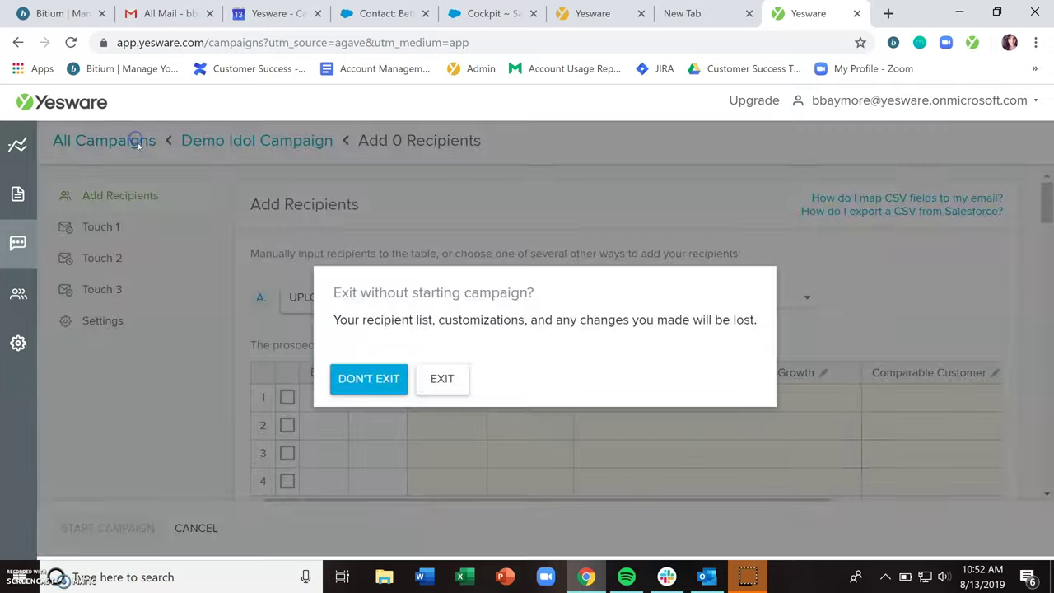
{"action": "left_click", "coordinate": [439, 376]}
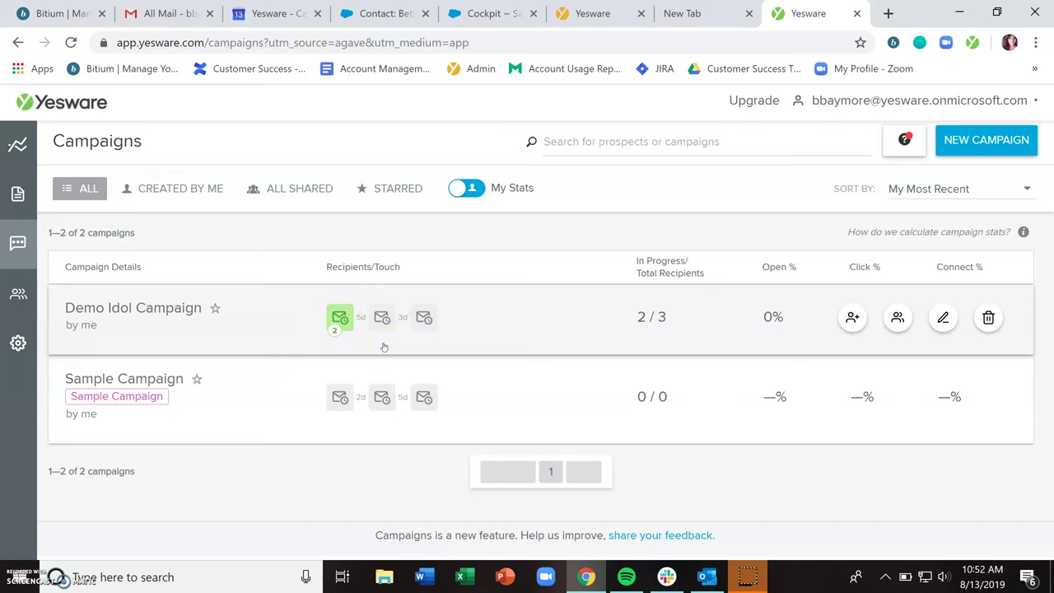
Edit the Demo Idol Campaign by deleting "Example text." from the Touch 3 email body, and save the campaign.
{"action": "left_click", "coordinate": [386, 320]}
{"action": "left_click", "coordinate": [945, 321]}
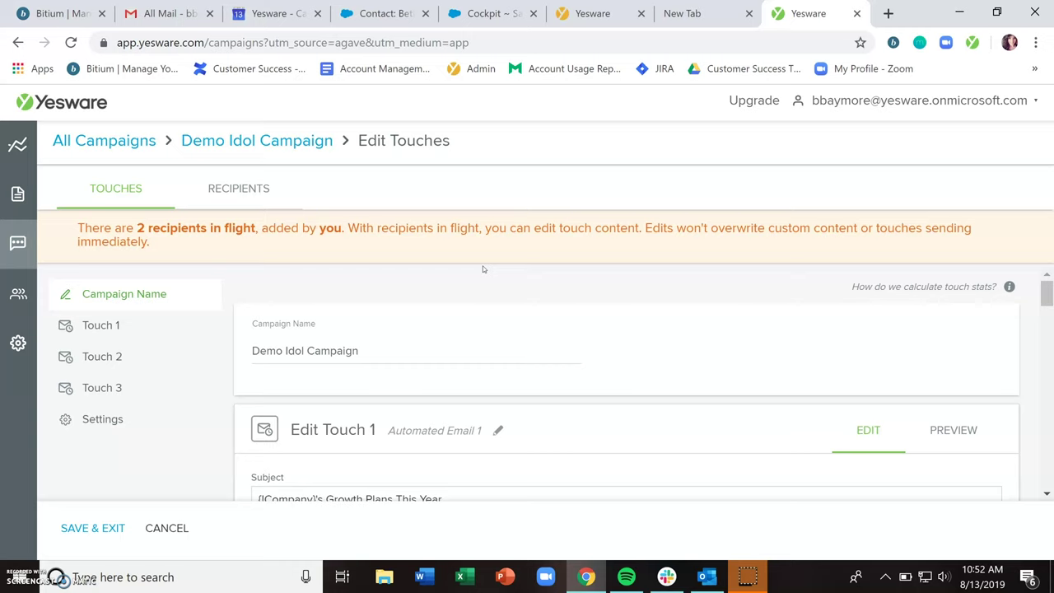
{"action": "scroll", "coordinate": [483, 271], "scroll_direction": "down", "scroll_amount": 6}
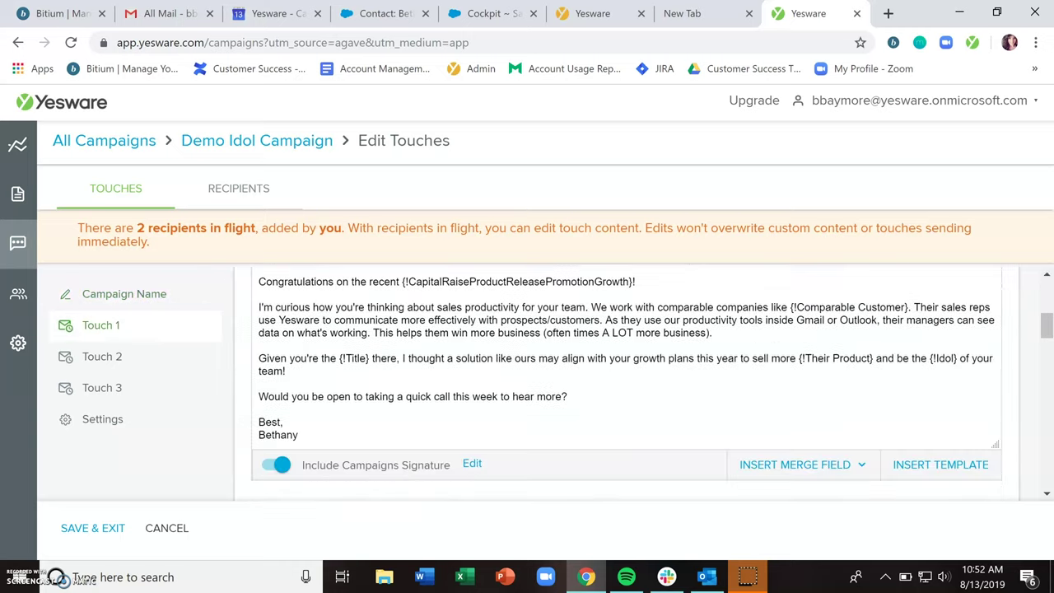
{"action": "scroll", "coordinate": [626, 382], "scroll_direction": "down", "scroll_amount": 6}
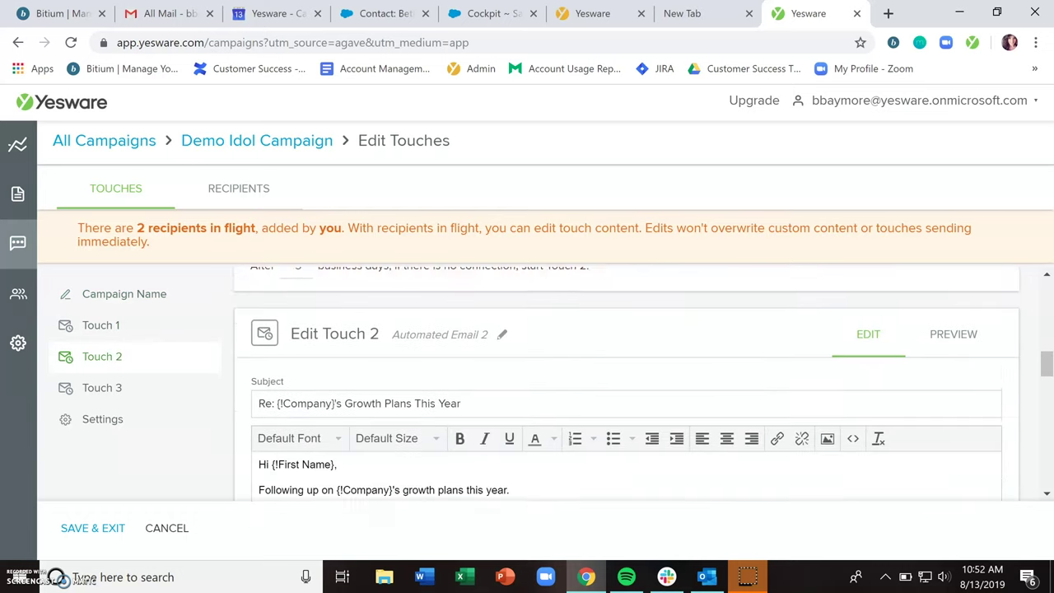
{"action": "scroll", "coordinate": [292, 469], "scroll_direction": "down", "scroll_amount": 5}
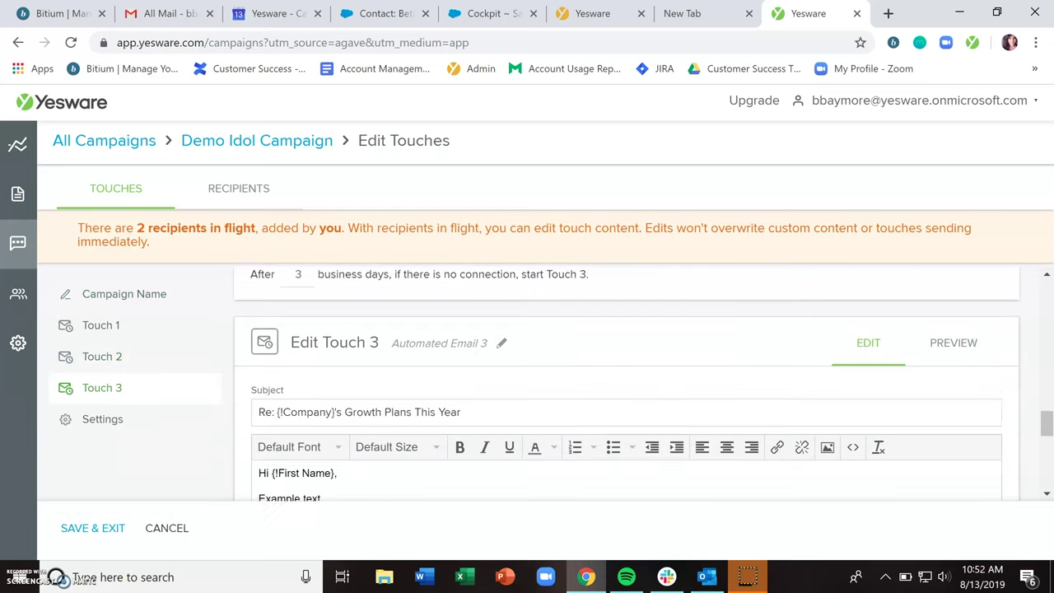
{"action": "scroll", "coordinate": [291, 469], "scroll_direction": "down", "scroll_amount": 2}
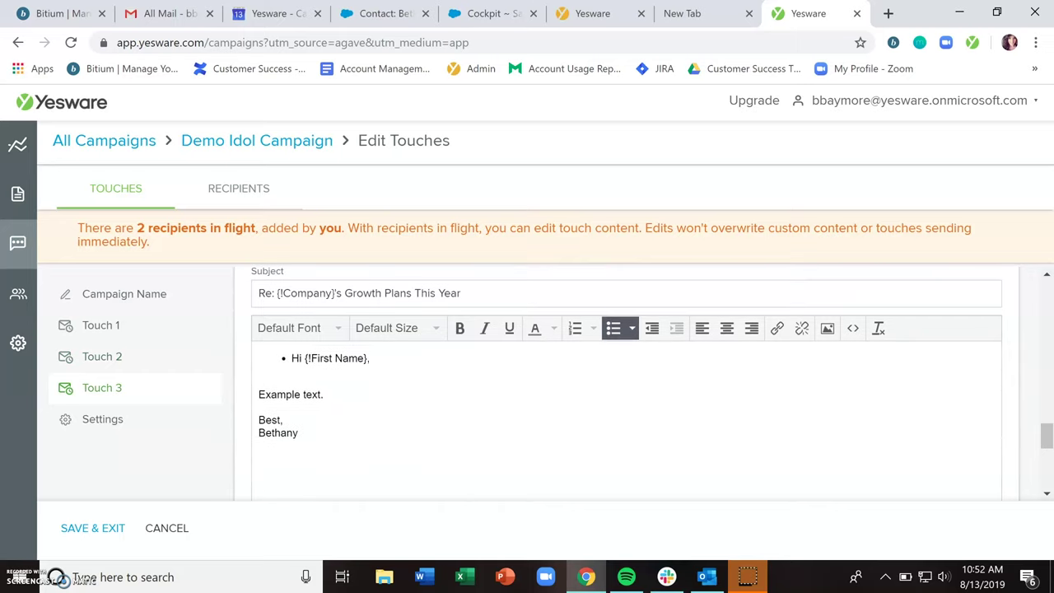
{"action": "key", "text": "BackSpace"}
{"action": "scroll", "coordinate": [626, 363], "scroll_direction": "down", "scroll_amount": 2}
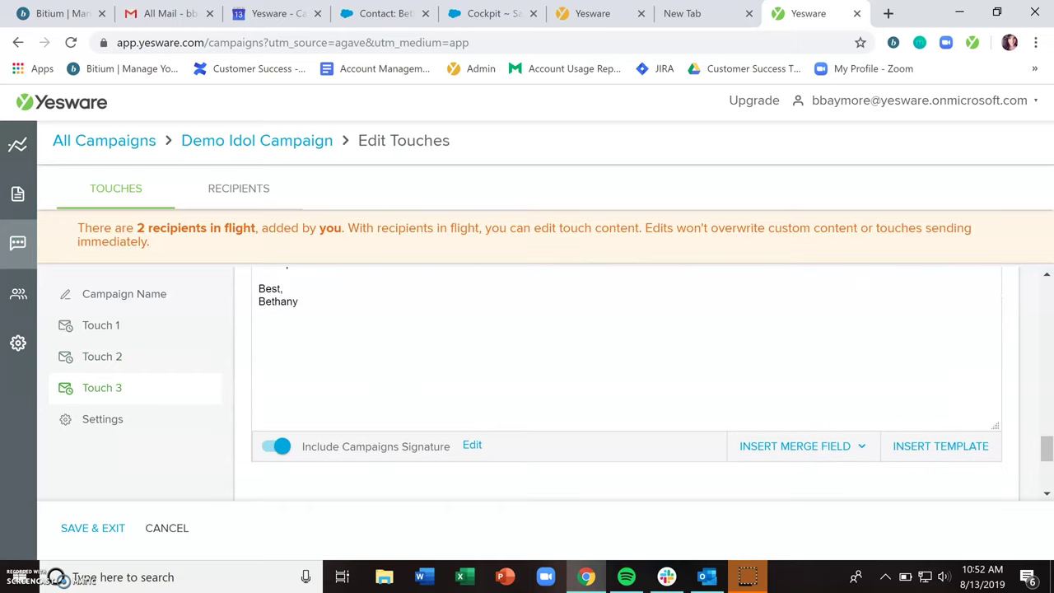
{"action": "scroll", "coordinate": [626, 362], "scroll_direction": "up", "scroll_amount": 2}
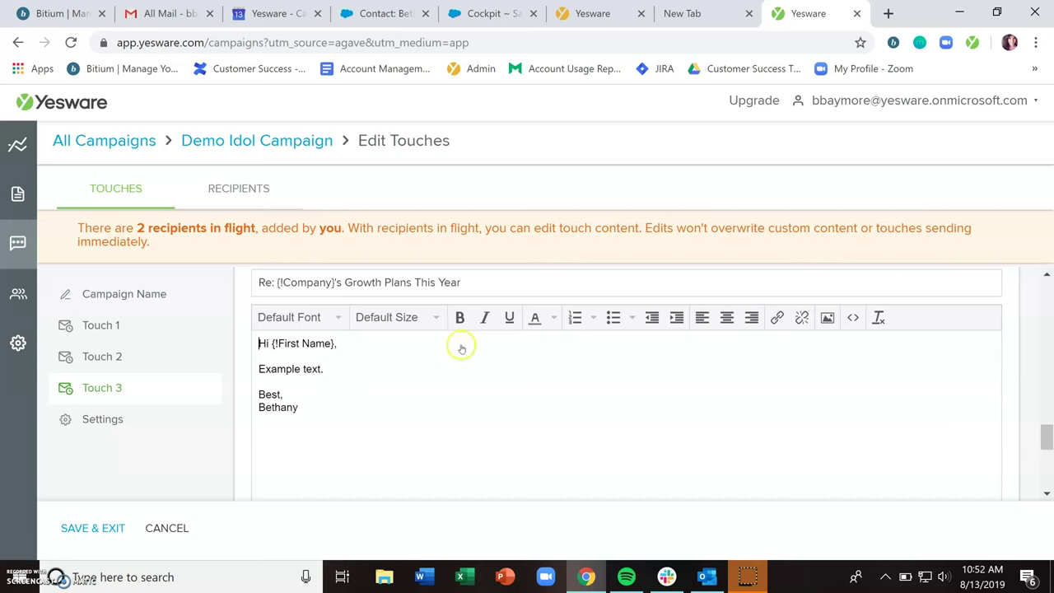
{"action": "triple_click", "coordinate": [329, 365]}
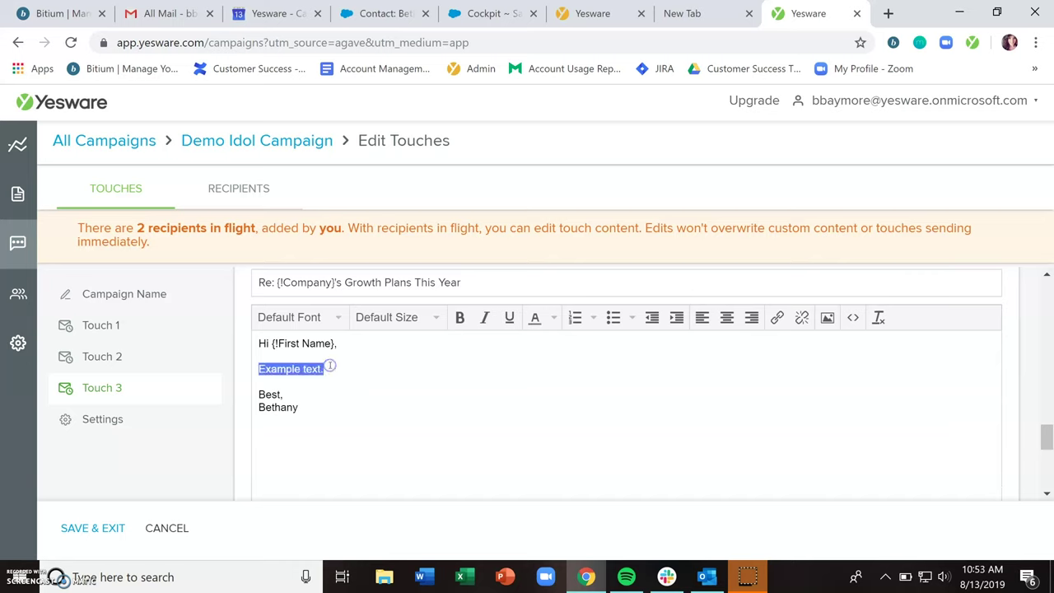
{"action": "key", "text": "BackSpace"}
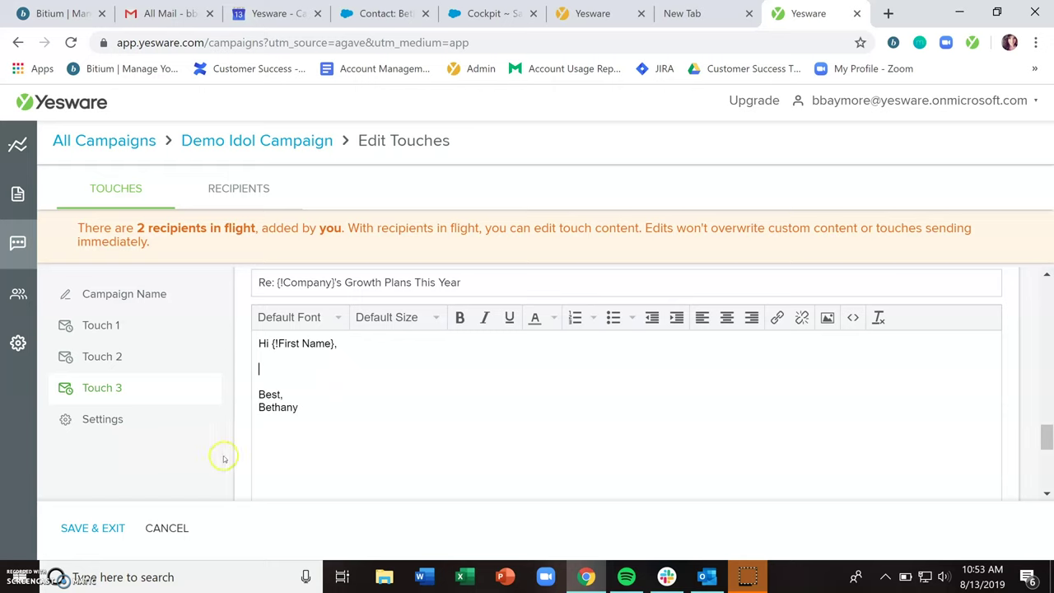
{"action": "left_click", "coordinate": [91, 527]}
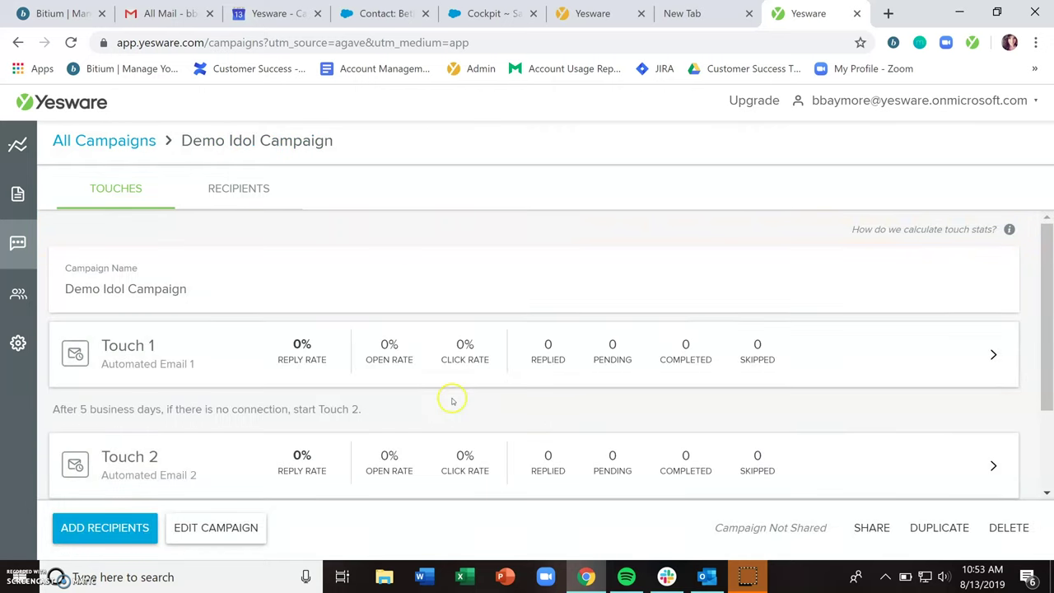
Check the Touch 3 email text for the Head of Sales at 123 Company in the campaign's recipient list.
{"action": "left_click", "coordinate": [257, 189]}
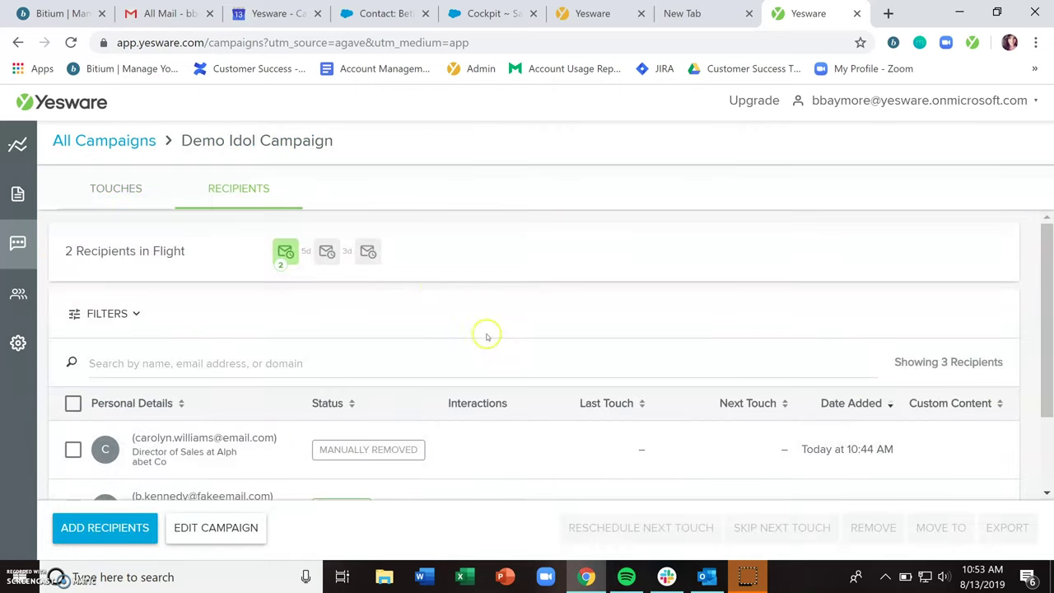
{"action": "scroll", "coordinate": [489, 344], "scroll_direction": "down", "scroll_amount": 2}
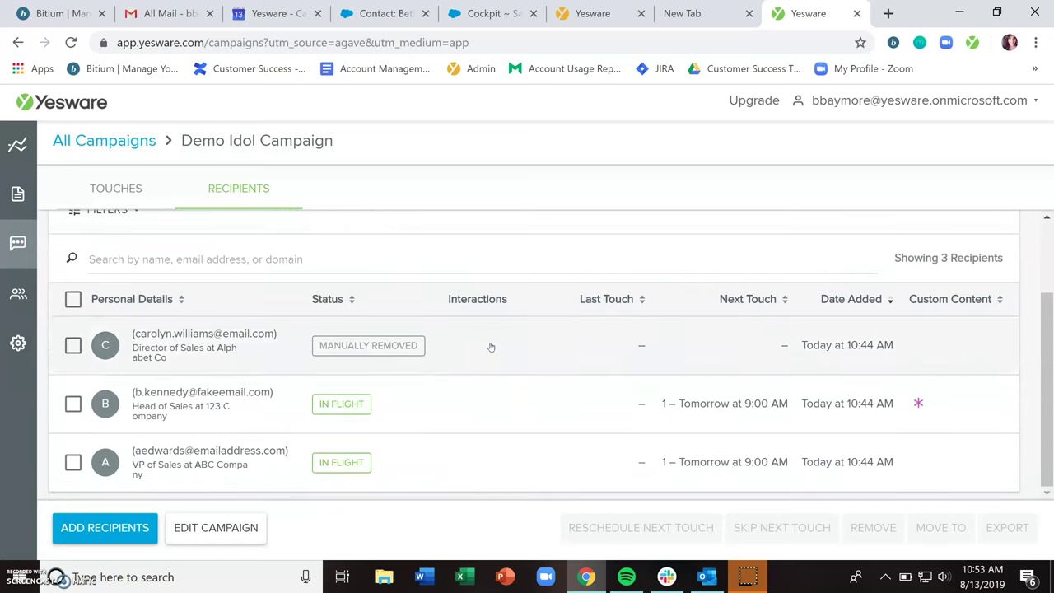
{"action": "left_click", "coordinate": [520, 416]}
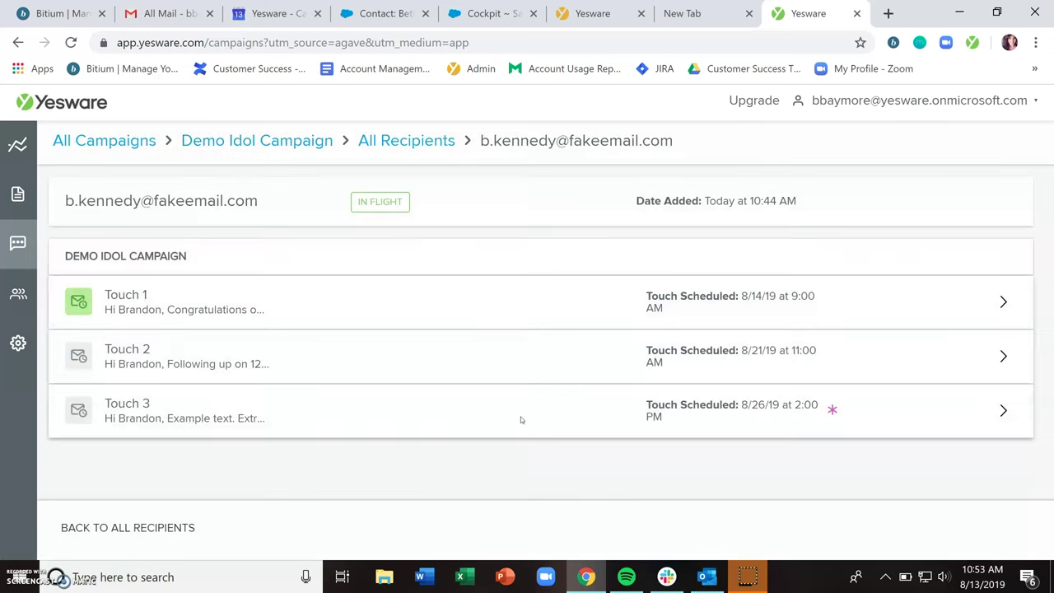
{"action": "left_click", "coordinate": [461, 411]}
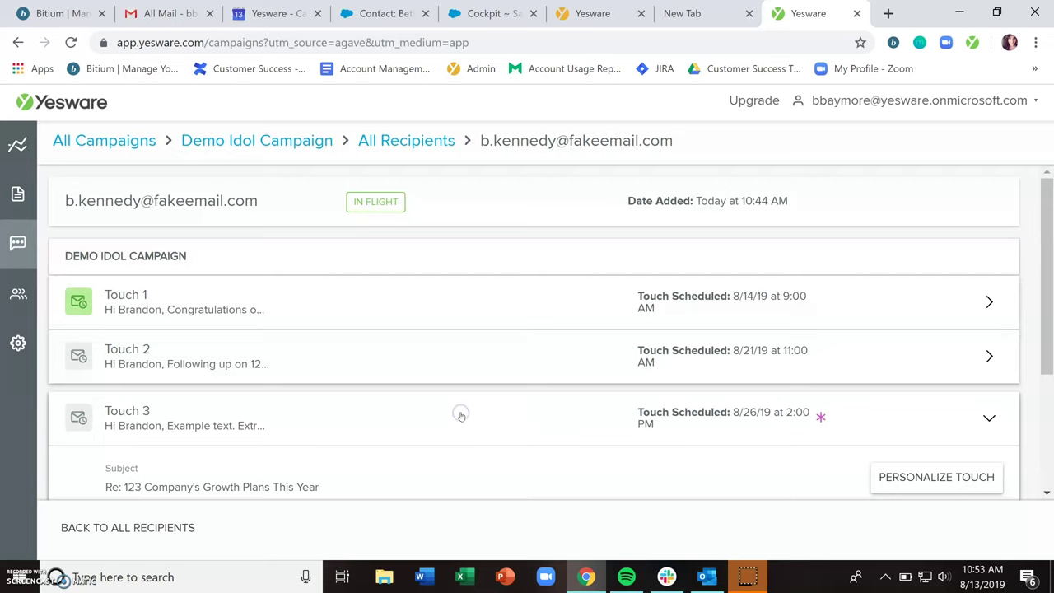
{"action": "scroll", "coordinate": [458, 414], "scroll_direction": "down", "scroll_amount": 2}
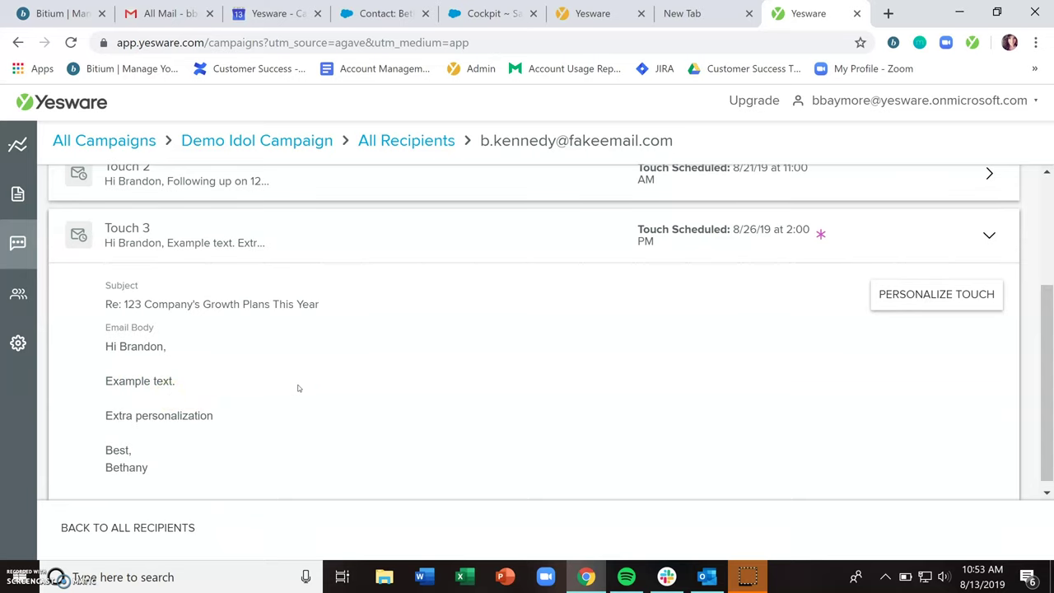
View the Demo Idol Campaign's Edit Touches page from the campaign list, and return to all campaigns.
{"action": "left_click", "coordinate": [120, 138]}
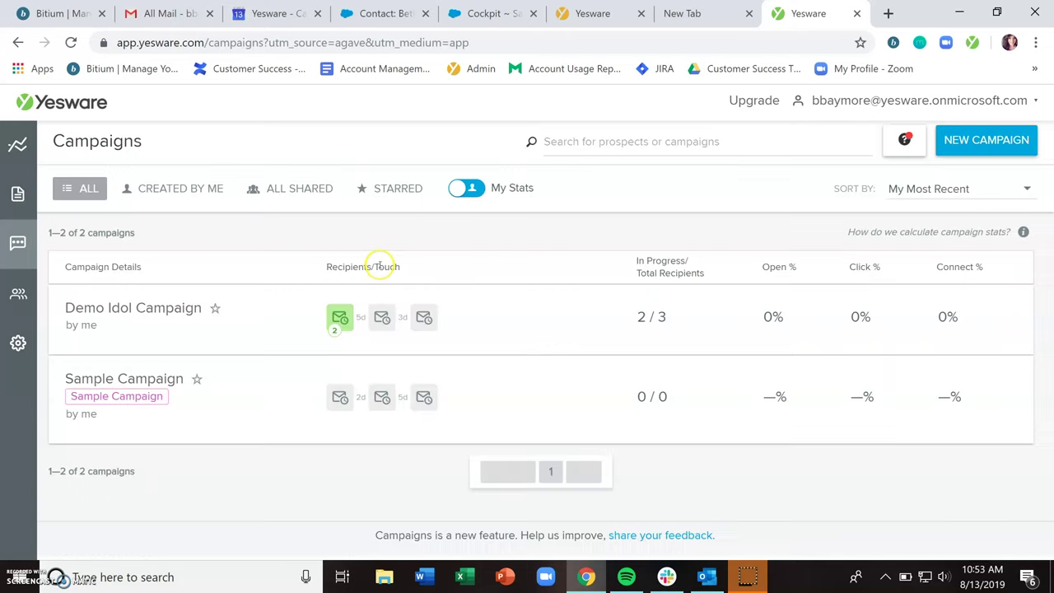
{"action": "mouse_move", "coordinate": [664, 316]}
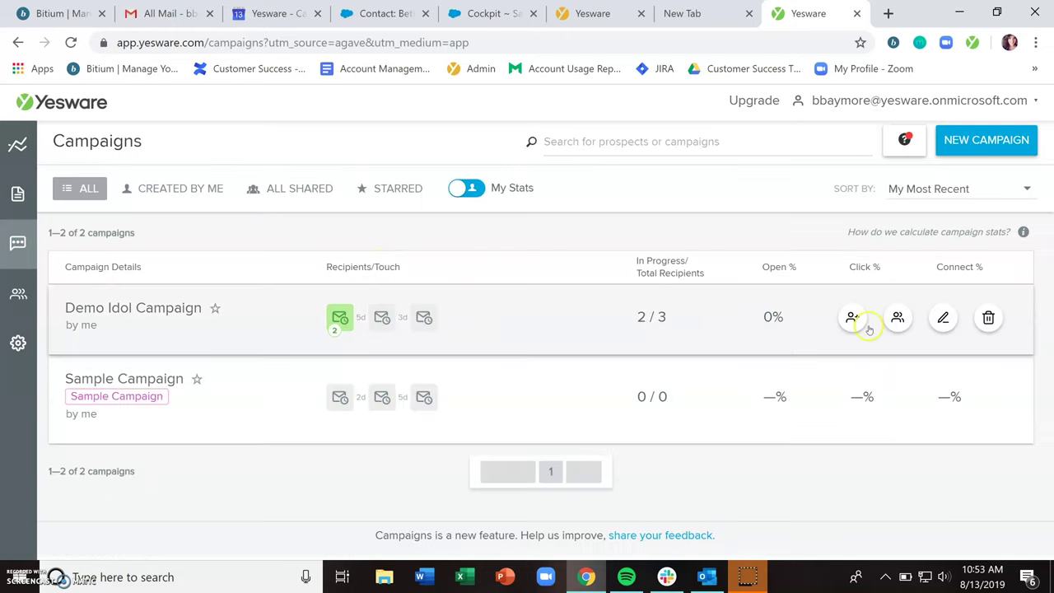
{"action": "left_click", "coordinate": [942, 320]}
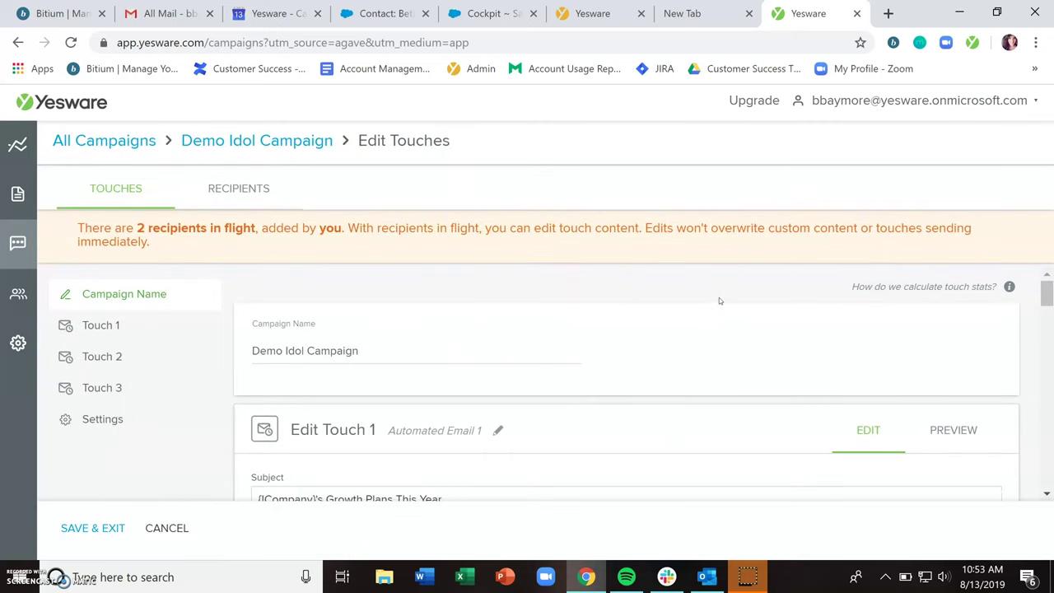
{"action": "left_click", "coordinate": [127, 141]}
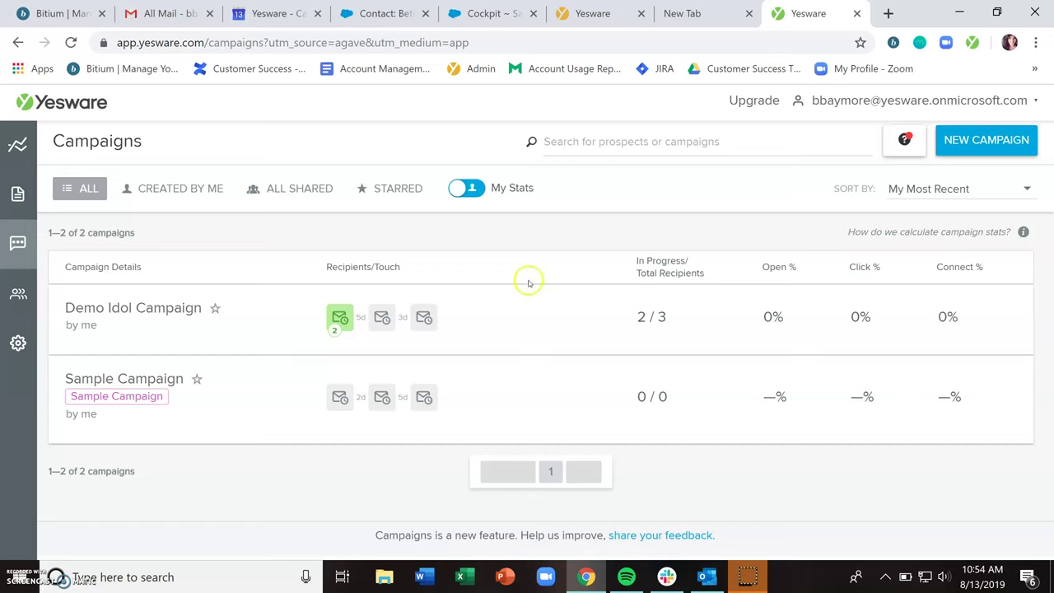
Examine the statistics and email content of Touch 1 and Touch 2 in the Demo Idol Campaign.
{"action": "left_click", "coordinate": [507, 311]}
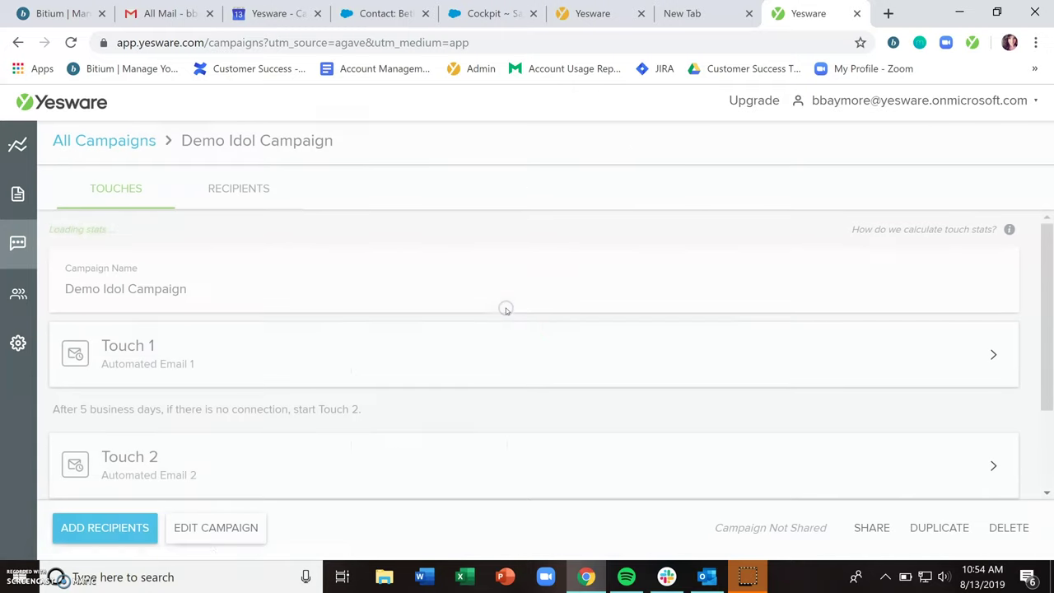
{"action": "left_click", "coordinate": [186, 355]}
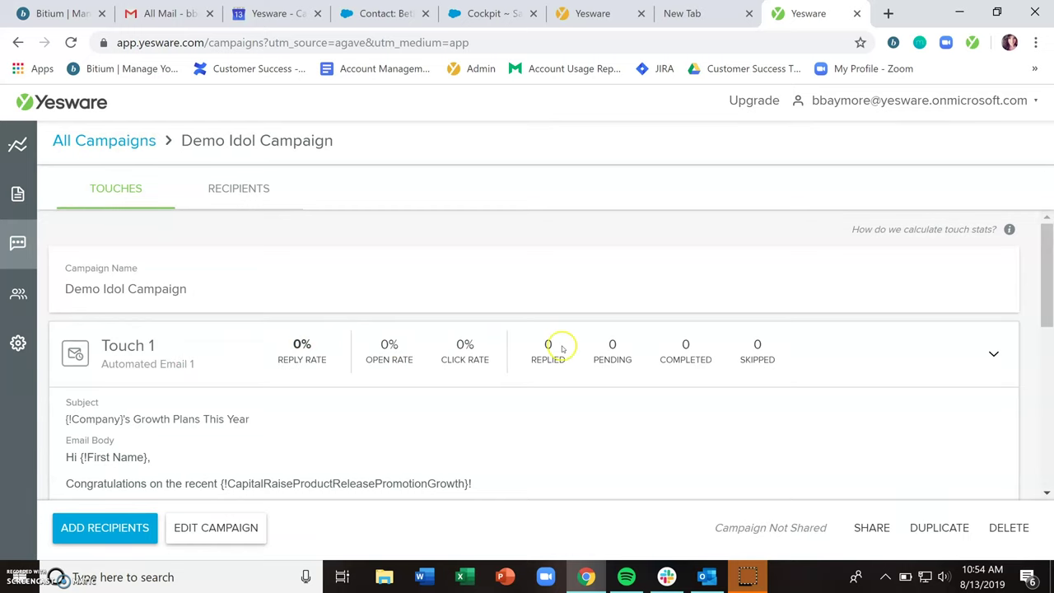
{"action": "scroll", "coordinate": [780, 378], "scroll_direction": "down", "scroll_amount": 6}
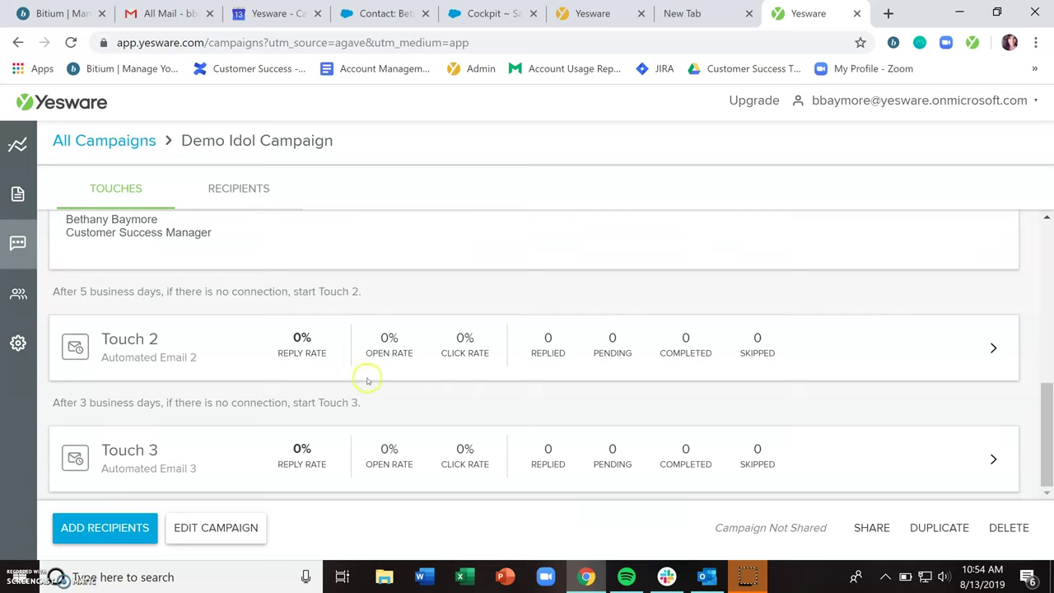
{"action": "left_click", "coordinate": [260, 337]}
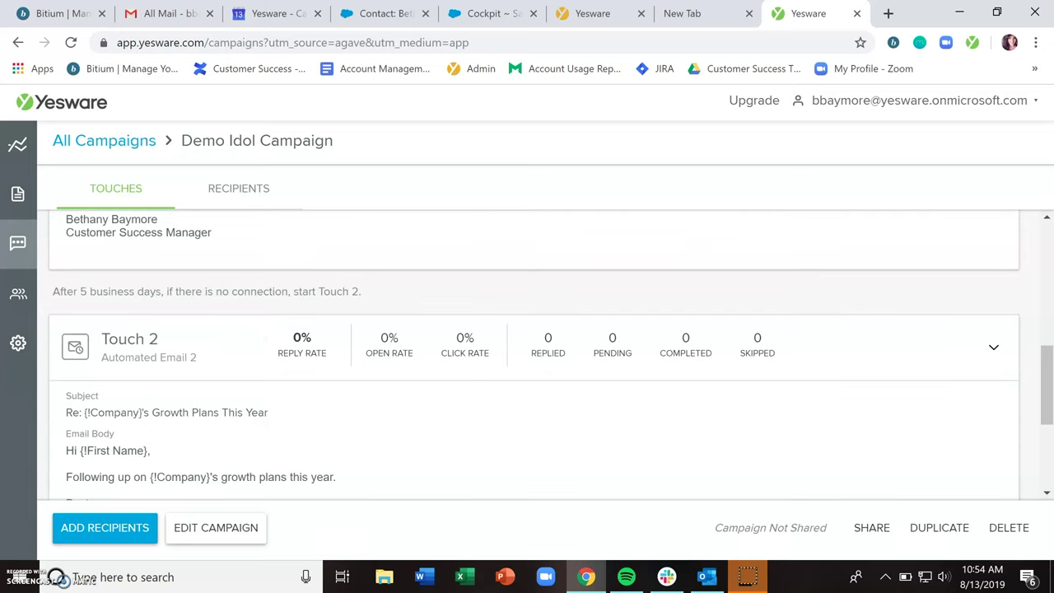
Duplicate the Demo Idol Campaign and name the copy "Duplicate of Demo Idol Campaign - changed up subject line".
{"action": "scroll", "coordinate": [260, 337], "scroll_direction": "down", "scroll_amount": 2}
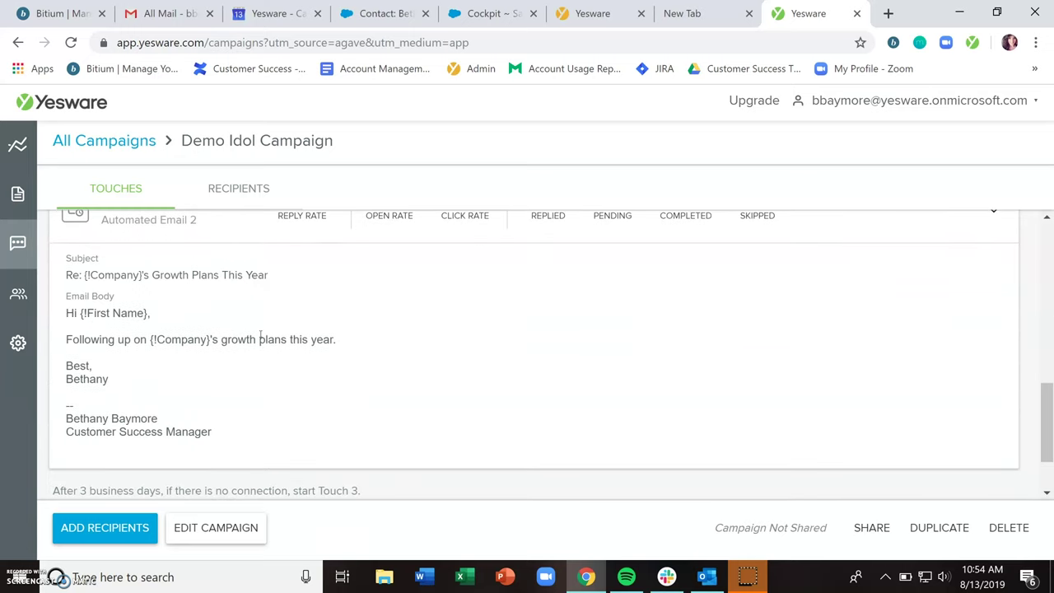
{"action": "scroll", "coordinate": [260, 337], "scroll_direction": "up", "scroll_amount": 1}
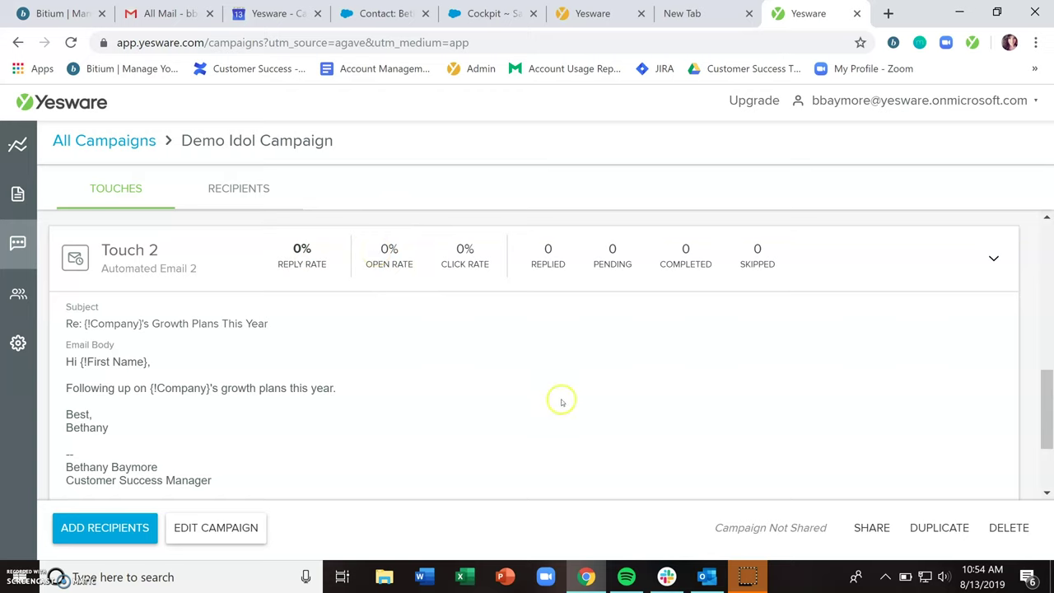
{"action": "left_click", "coordinate": [936, 531]}
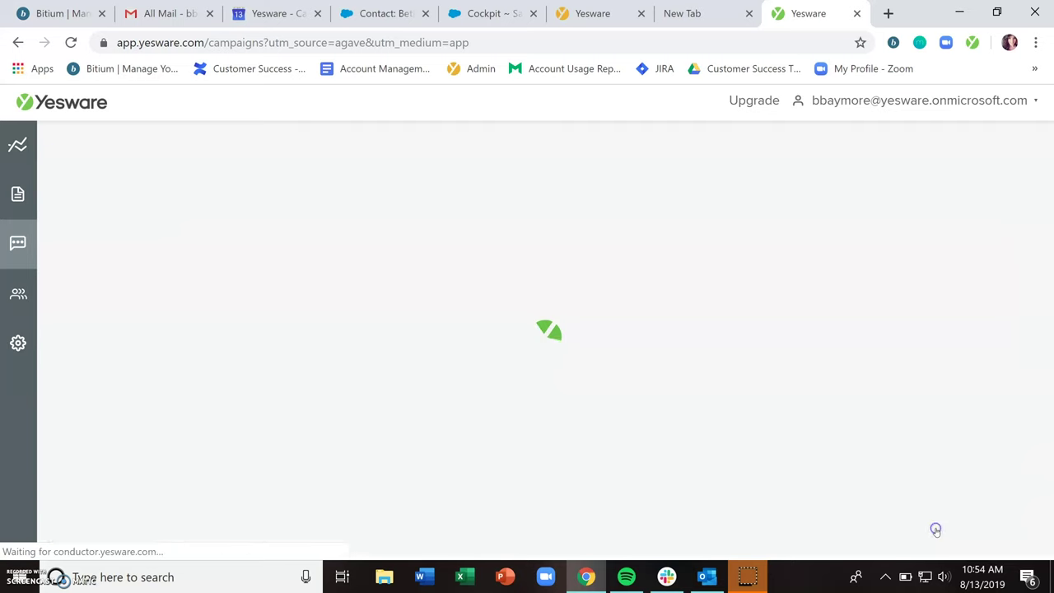
{"action": "left_click", "coordinate": [427, 257]}
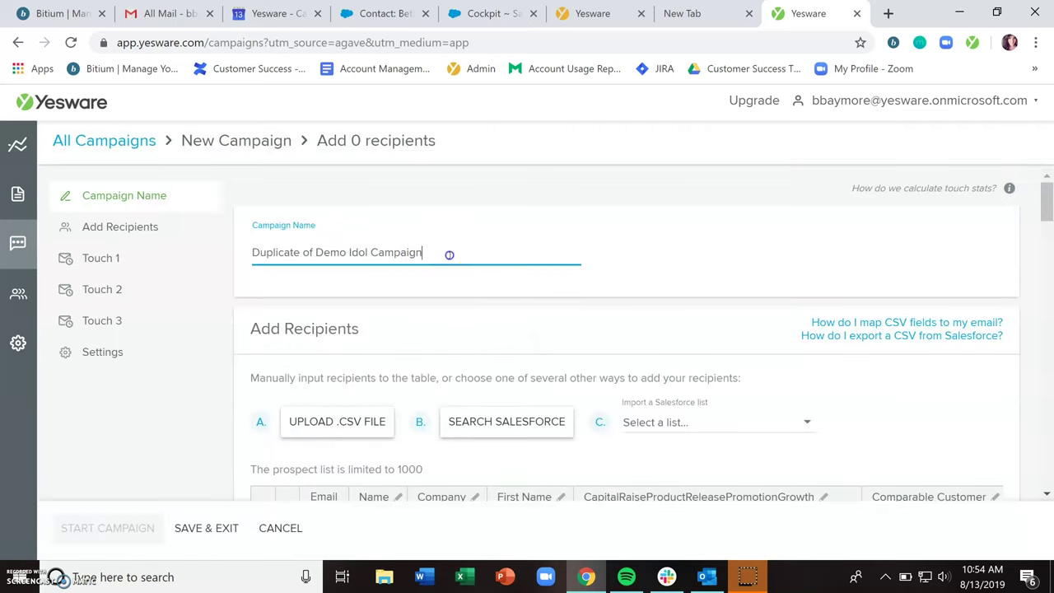
{"action": "type", "text": "- changed up subject line"}
Append the filler text "asdlfaskdjflaks jf" to the Touch 1 subject of the duplicate campaign, and save and exit.
{"action": "scroll", "coordinate": [434, 252], "scroll_direction": "down", "scroll_amount": 2}
{"action": "scroll", "coordinate": [445, 318], "scroll_direction": "down", "scroll_amount": 5}
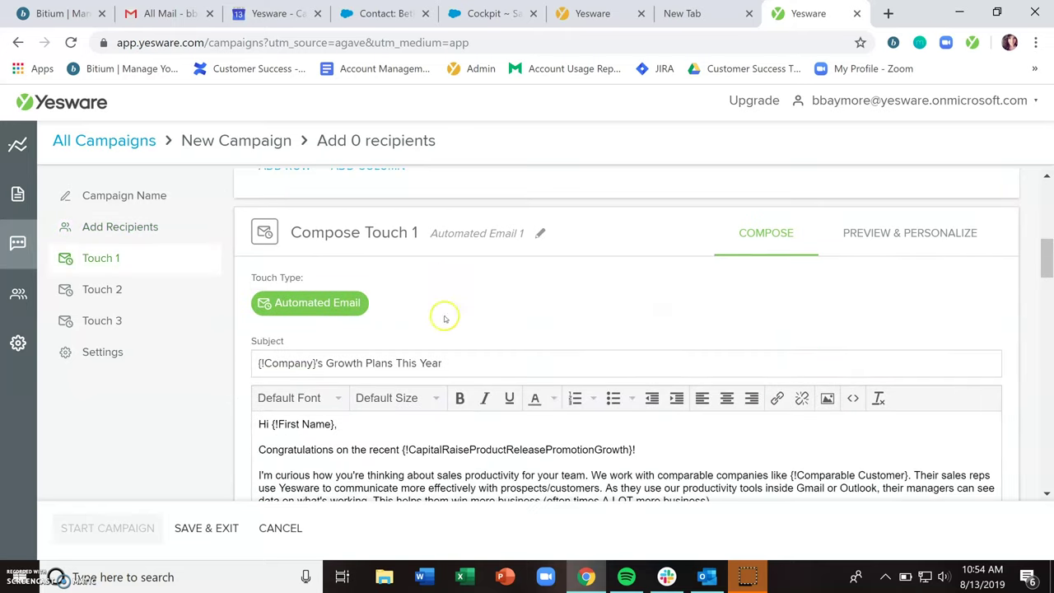
{"action": "left_click", "coordinate": [471, 362]}
{"action": "type", "text": "asdlfaskdjflaks jf"}
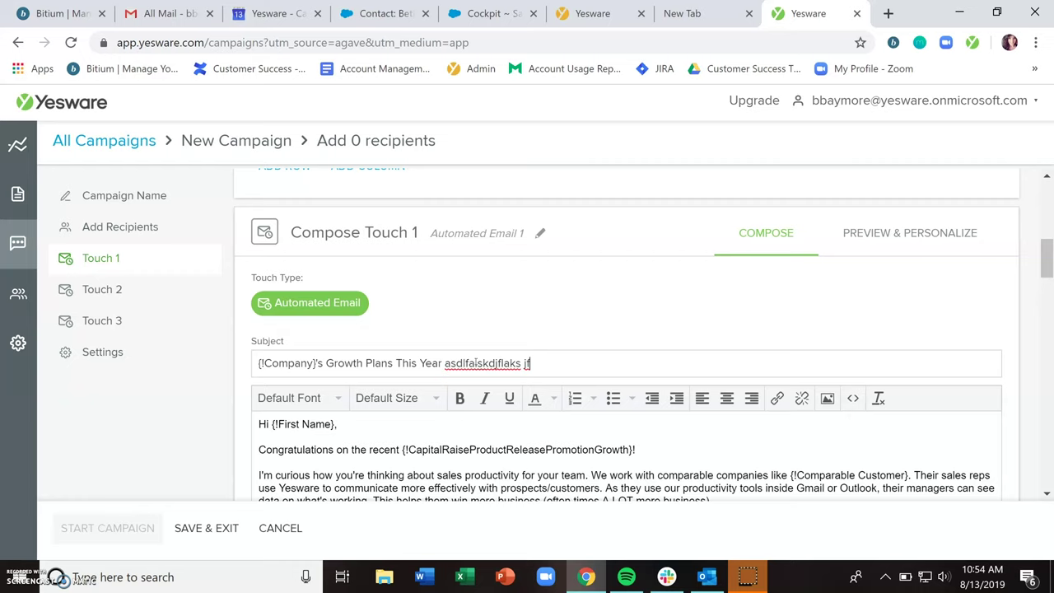
{"action": "left_click", "coordinate": [202, 527]}
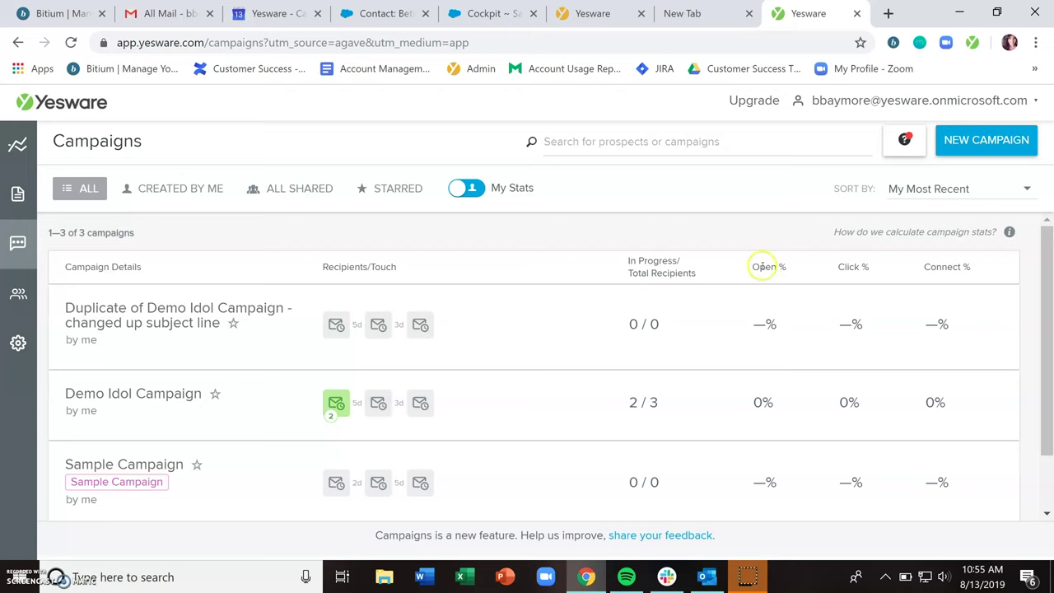
Delete the "Duplicate of Demo Idol Campaign - changed up subject line" campaign from the campaign list.
{"action": "left_click_drag", "start_coordinate": [752, 267], "coordinate": [784, 267]}
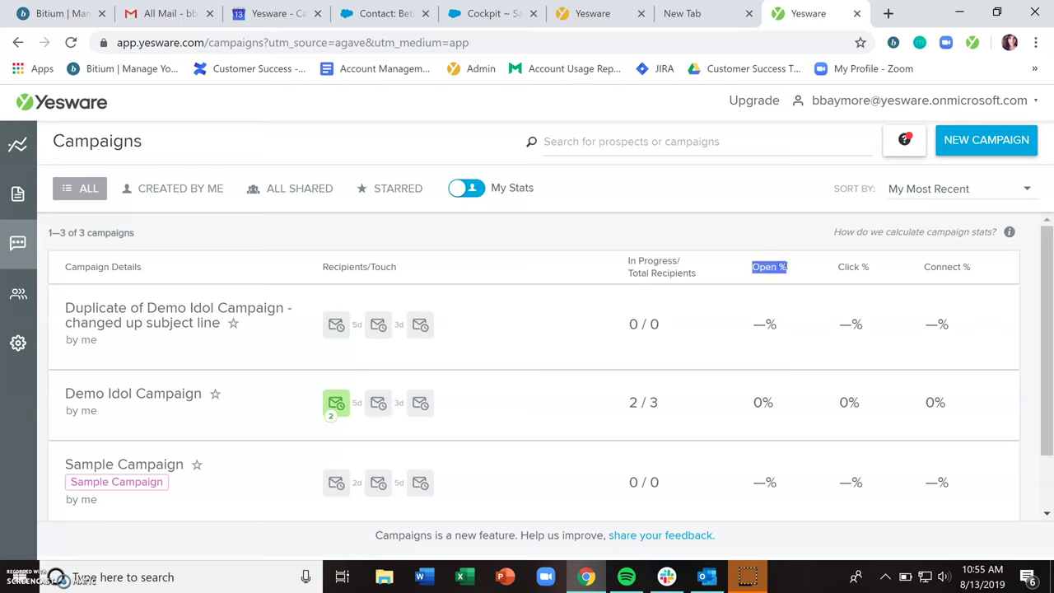
{"action": "mouse_move", "coordinate": [975, 405]}
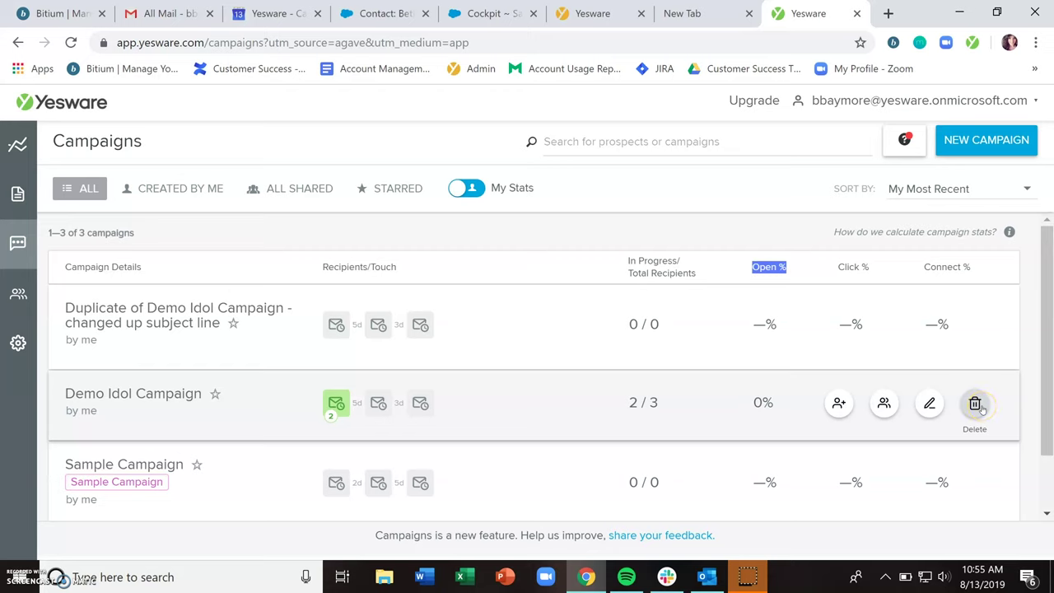
{"action": "mouse_move", "coordinate": [975, 330]}
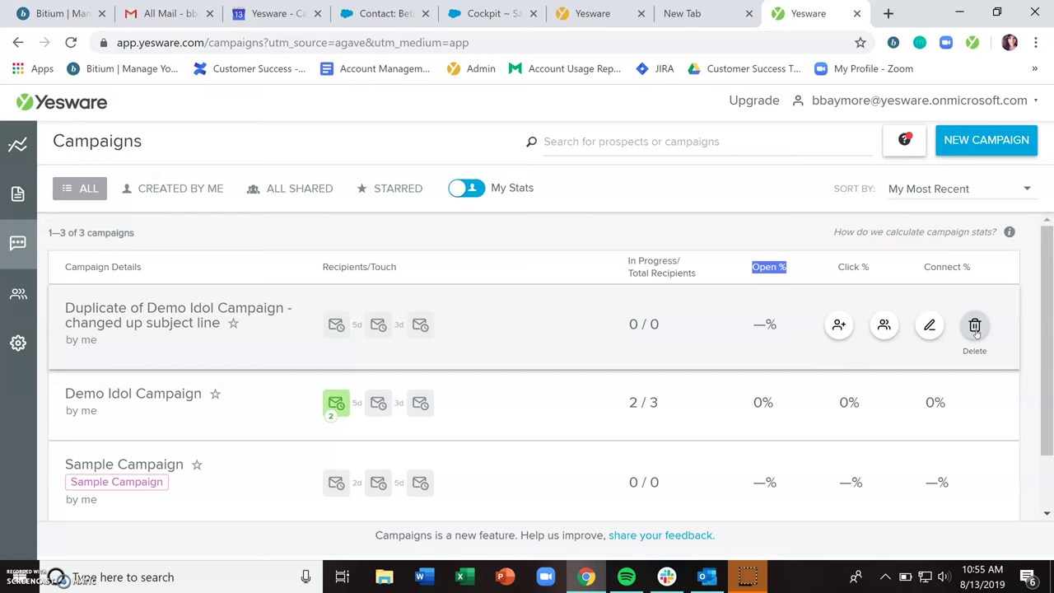
{"action": "left_click", "coordinate": [975, 326]}
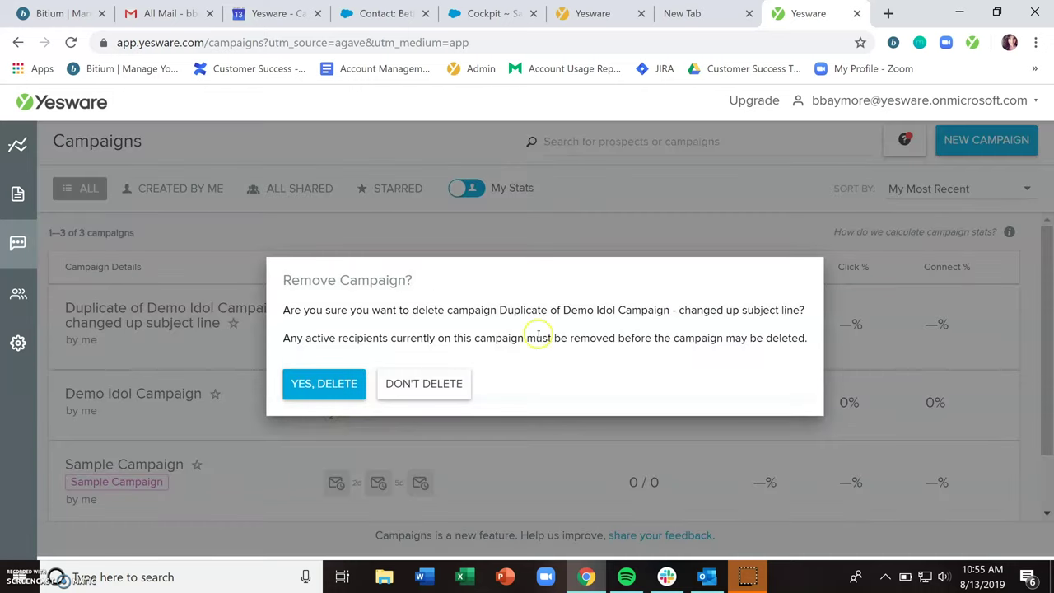
{"action": "left_click", "coordinate": [330, 382]}
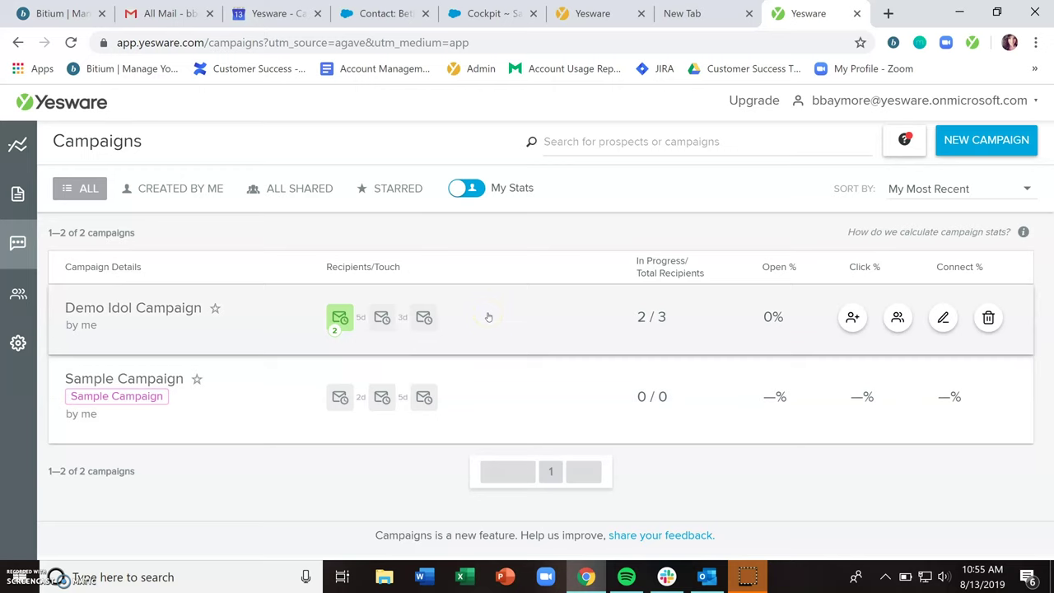
View the teams available for sharing the Demo Idol Campaign, and close the sharing options without adding a team.
{"action": "left_click", "coordinate": [488, 317]}
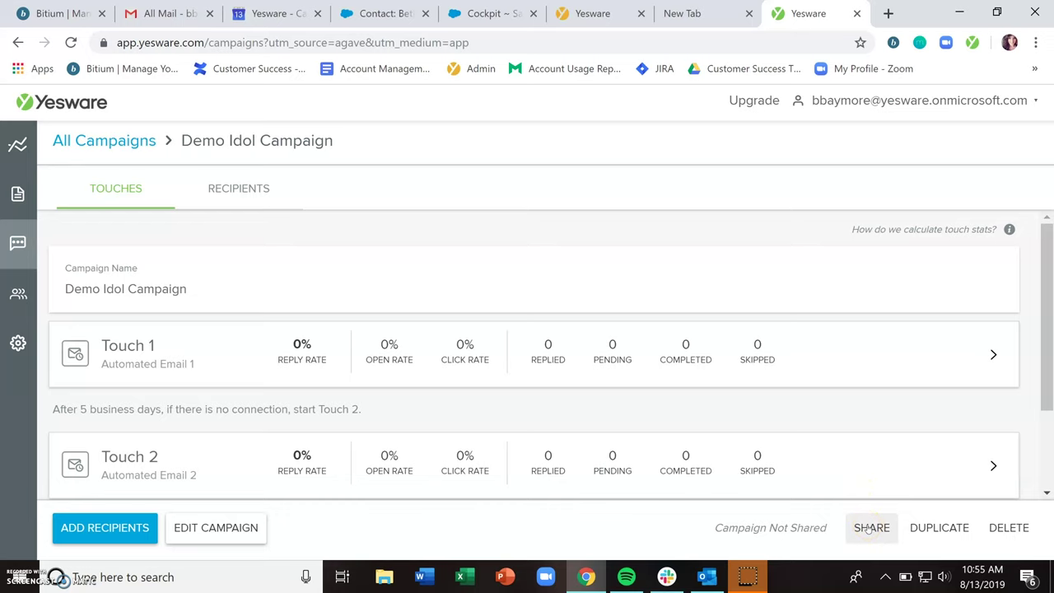
{"action": "left_click", "coordinate": [869, 528]}
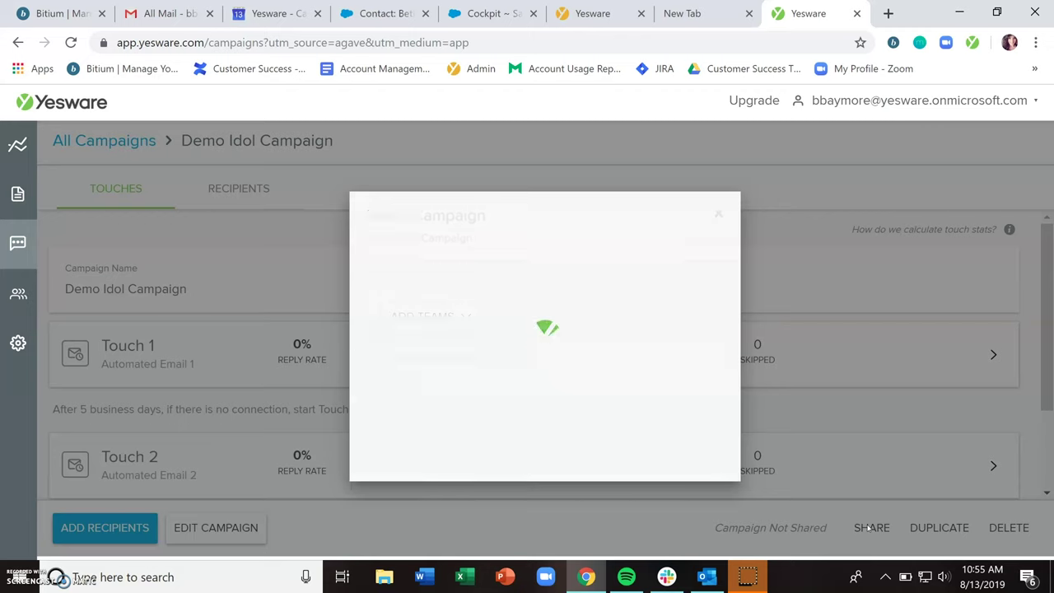
{"action": "left_click", "coordinate": [465, 313]}
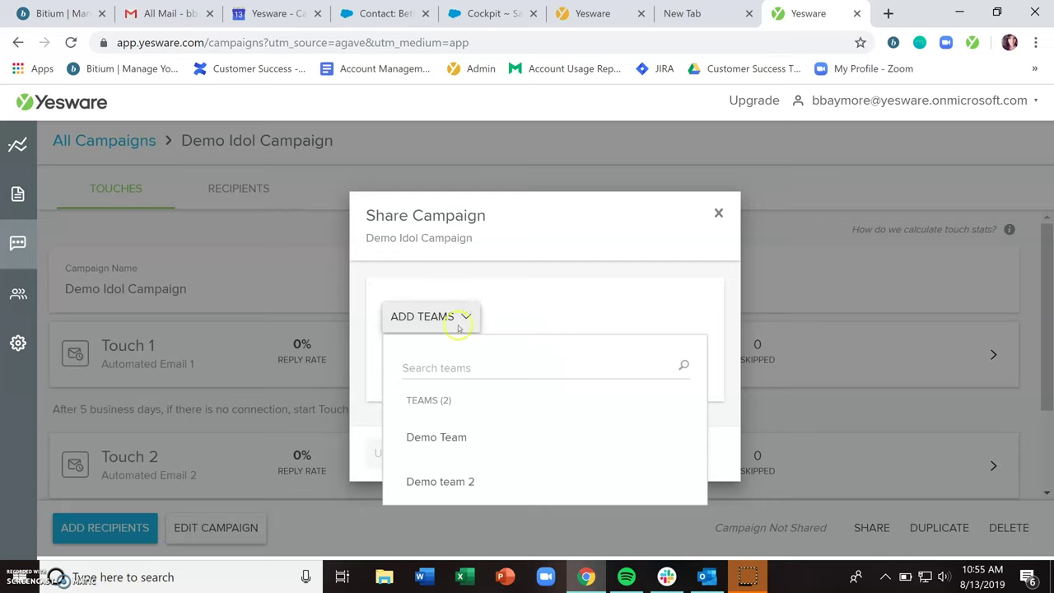
{"action": "left_click", "coordinate": [458, 324]}
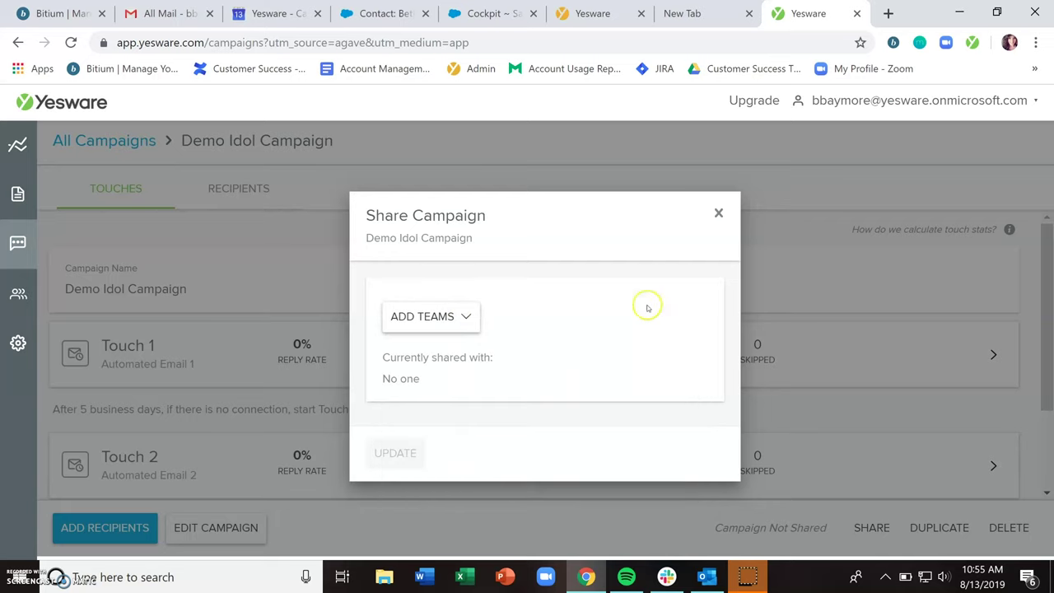
{"action": "left_click", "coordinate": [718, 215]}
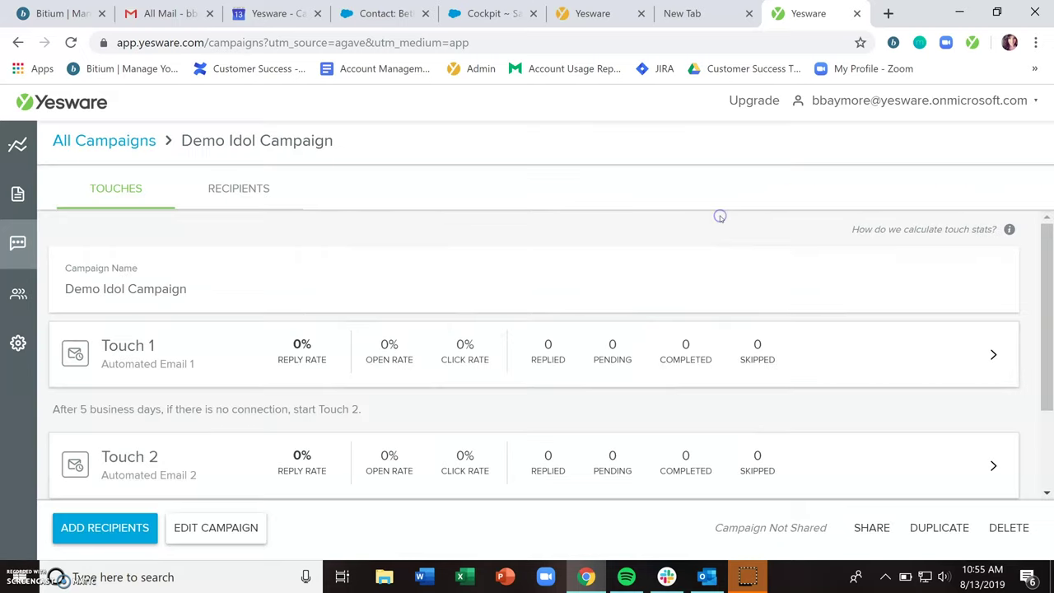
Return to the campaign list and filter it to show all shared campaigns.
{"action": "left_click", "coordinate": [130, 142]}
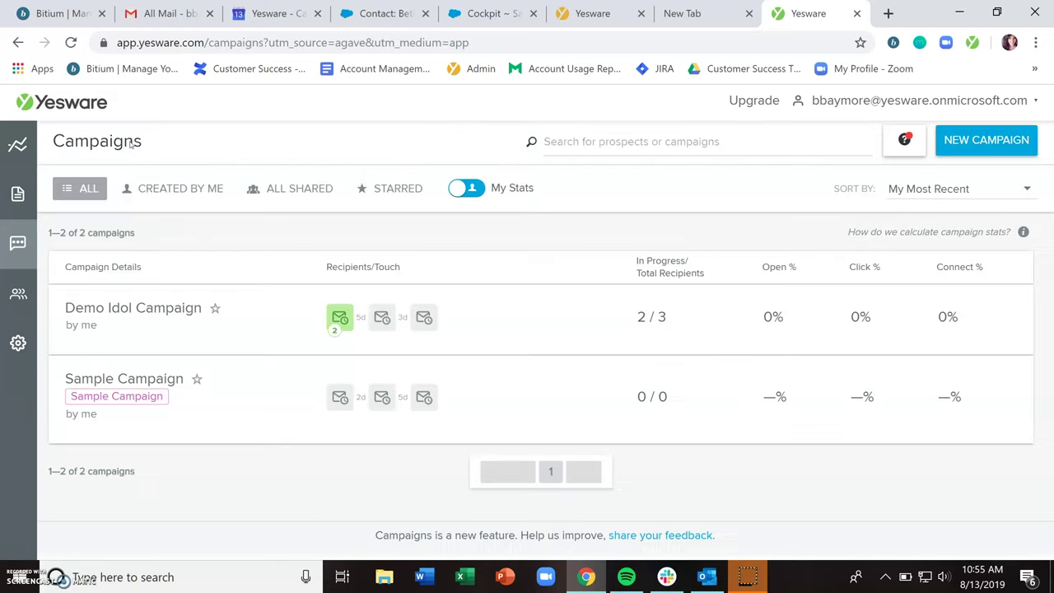
{"action": "left_click", "coordinate": [292, 190]}
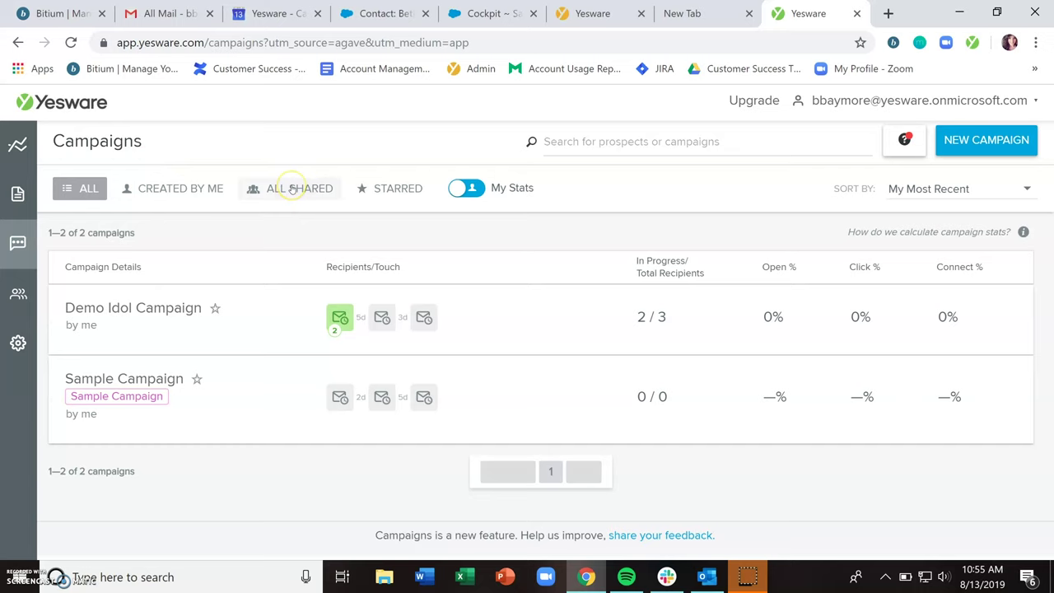
{"action": "left_click", "coordinate": [293, 189]}
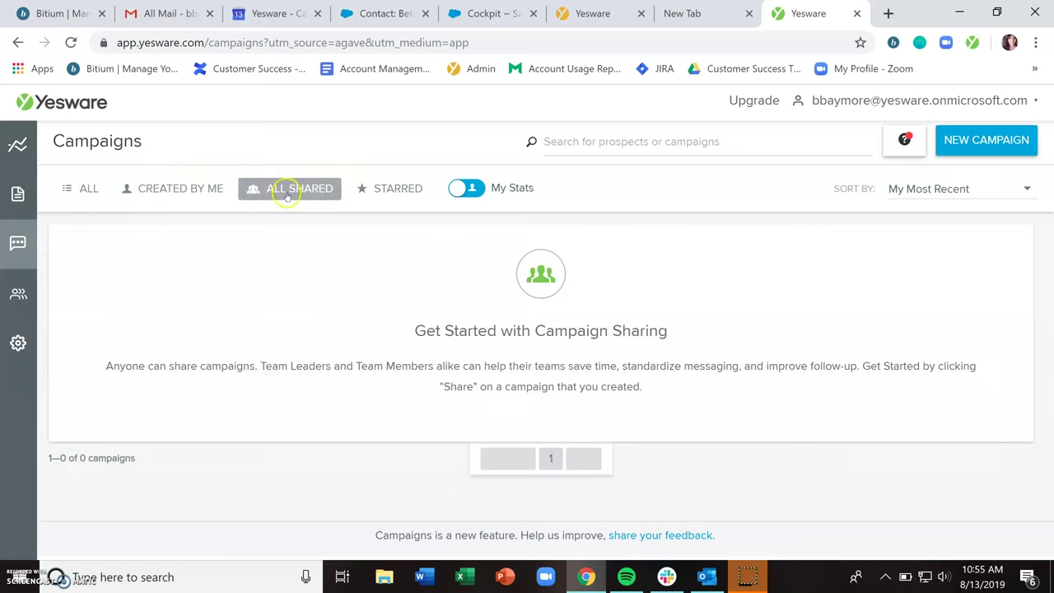